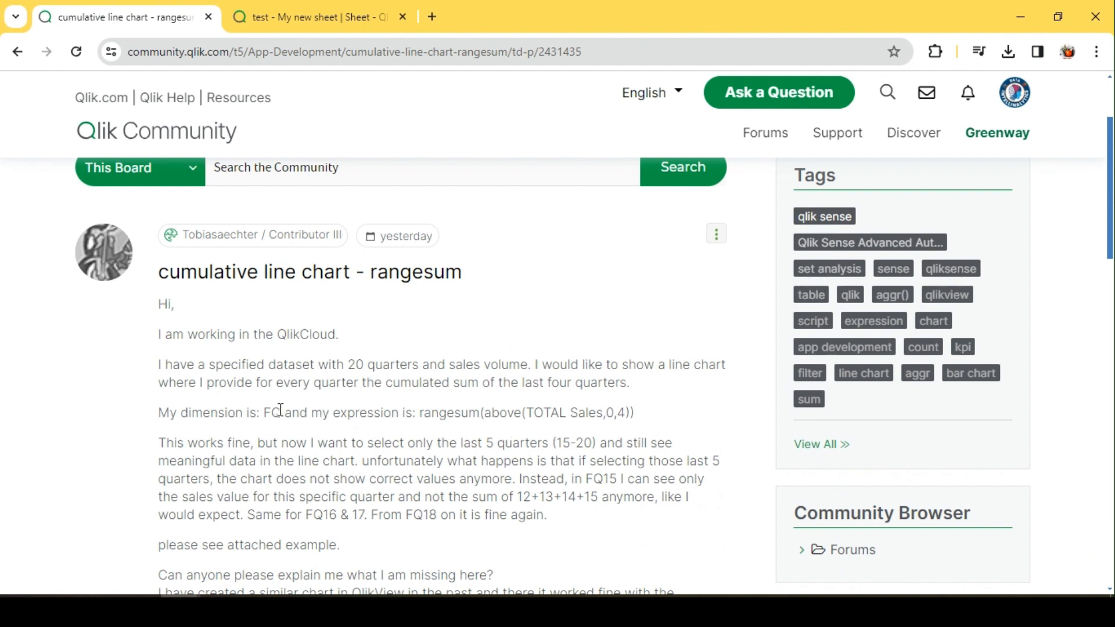
# Read the forum post's dimension FQ and its expression rangesum(above(TOTAL Sales,0,4)).
pyautogui.moveTo(284, 415); pyautogui.dragTo(264, 413)
pyautogui.moveTo(420, 368); pyautogui.dragTo(332, 365)
pyautogui.click(345, 416)
pyautogui.doubleClick(592, 417)
pyautogui.click(489, 436)
pyautogui.moveTo(423, 415); pyautogui.dragTo(523, 414)
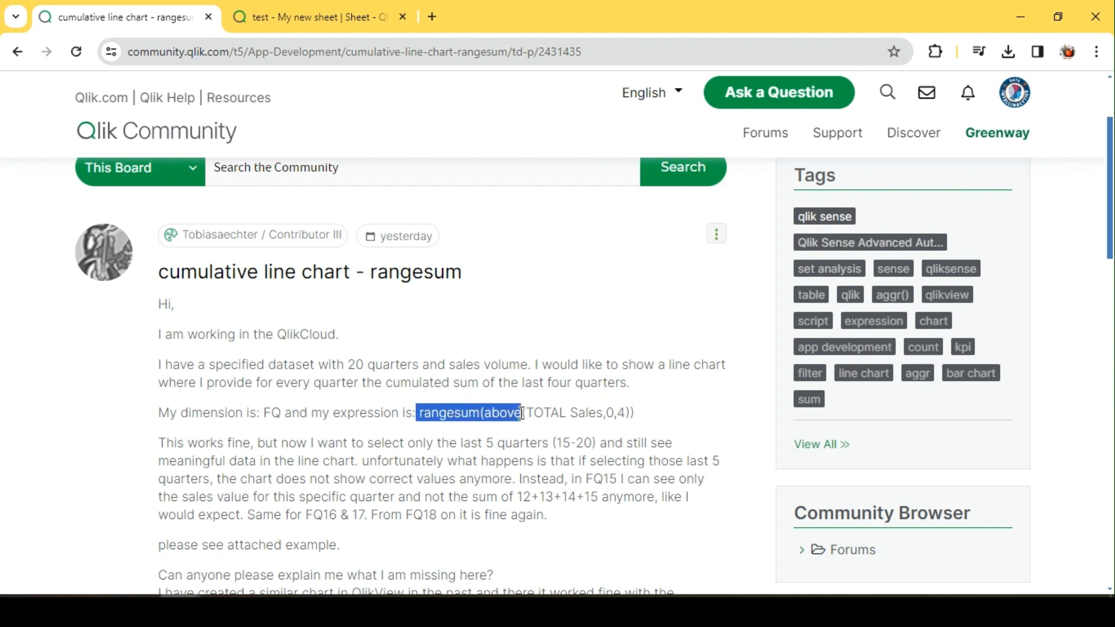
pyautogui.click(641, 420)
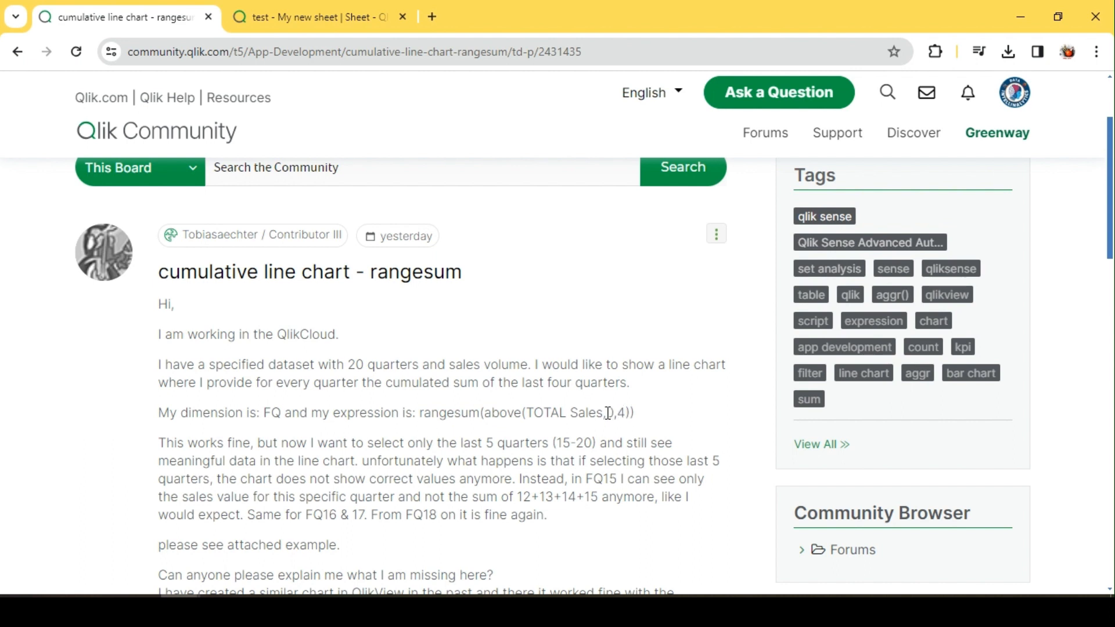
pyautogui.doubleClick(608, 413)
pyautogui.click(629, 414)
pyautogui.moveTo(639, 413); pyautogui.dragTo(423, 408)
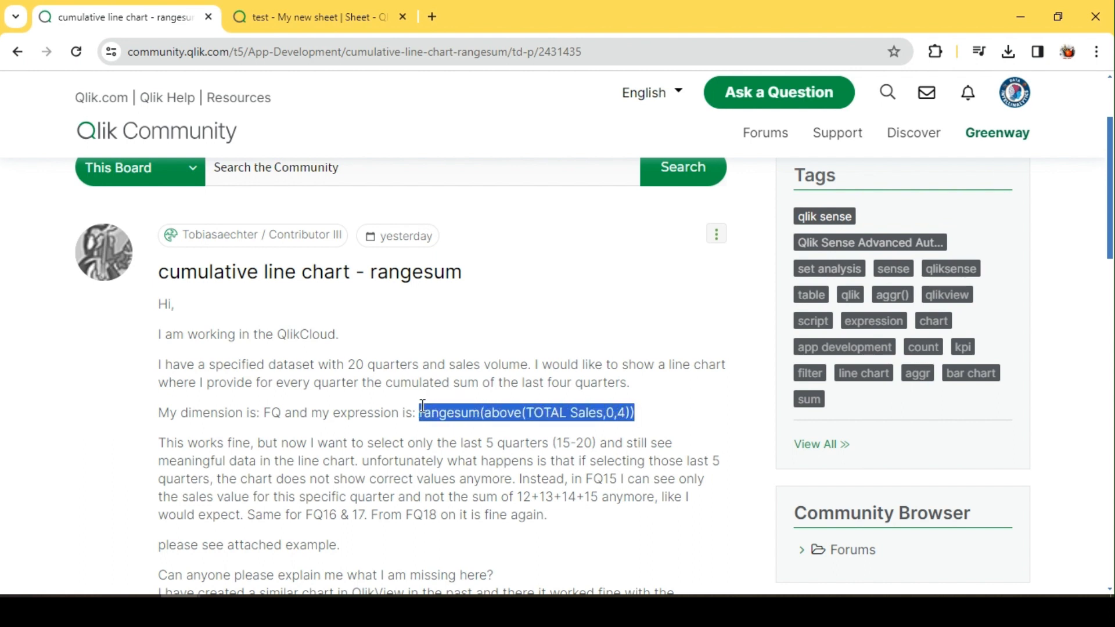
pyautogui.click(488, 436)
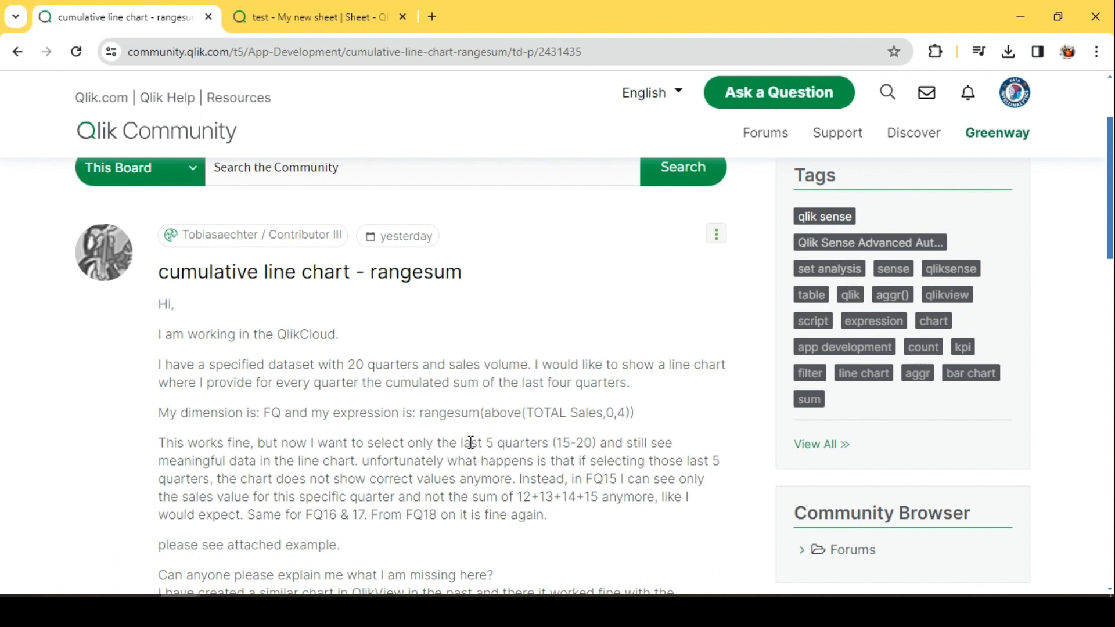
# Examine the post's description of selecting the last 5 quarters (15-20) and the expected 12+13+14+15 sum.
pyautogui.moveTo(488, 443); pyautogui.dragTo(551, 446)
pyautogui.moveTo(461, 444); pyautogui.dragTo(596, 446)
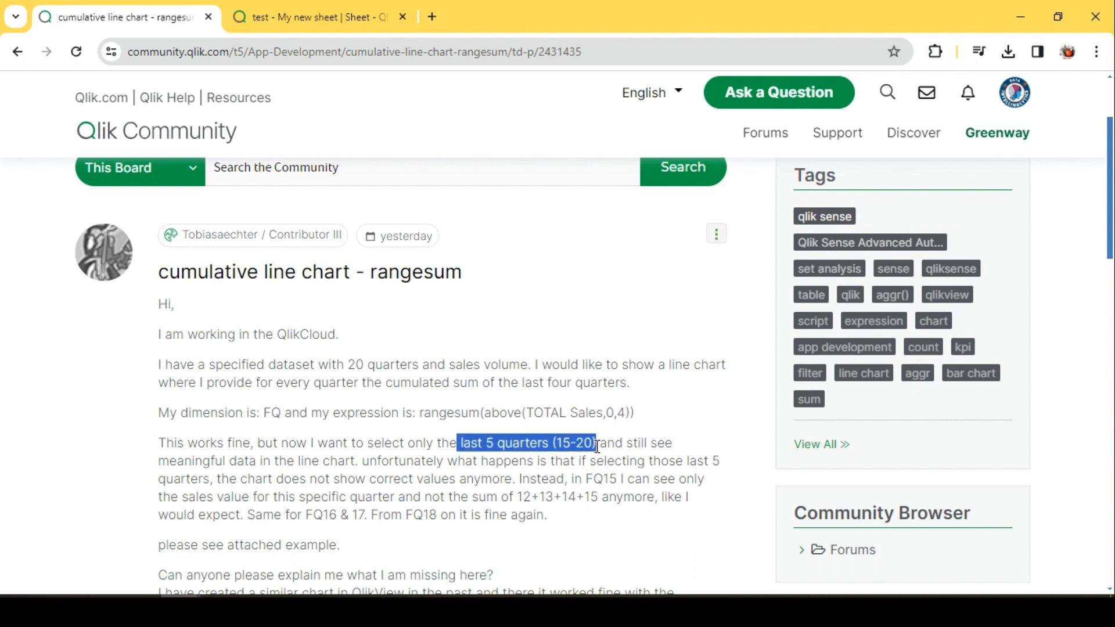
pyautogui.click(598, 445)
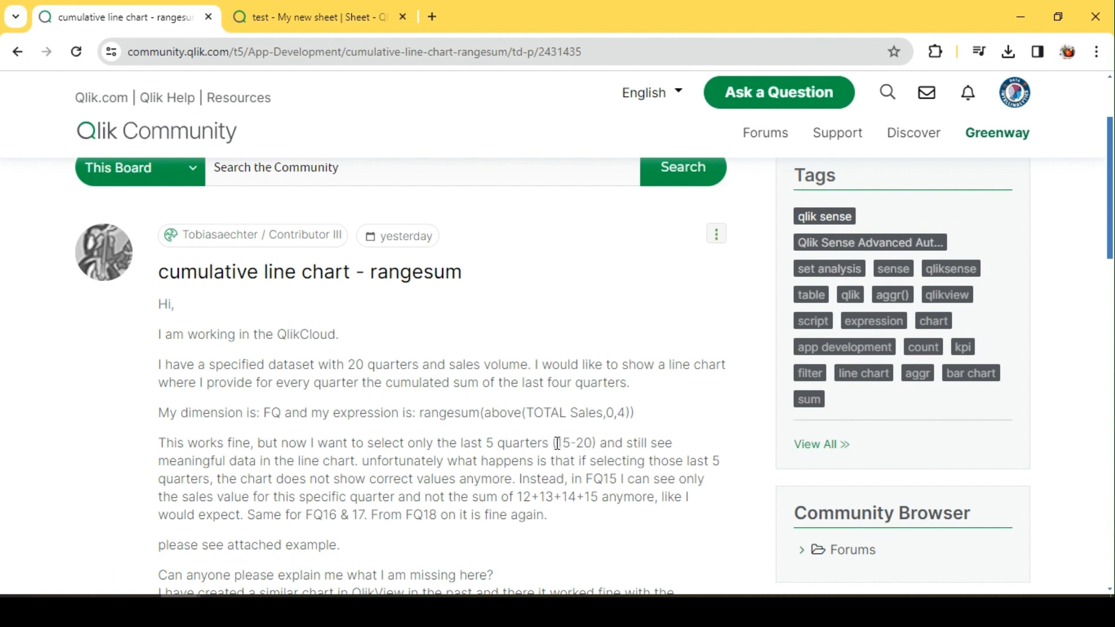
pyautogui.moveTo(557, 444); pyautogui.dragTo(594, 443)
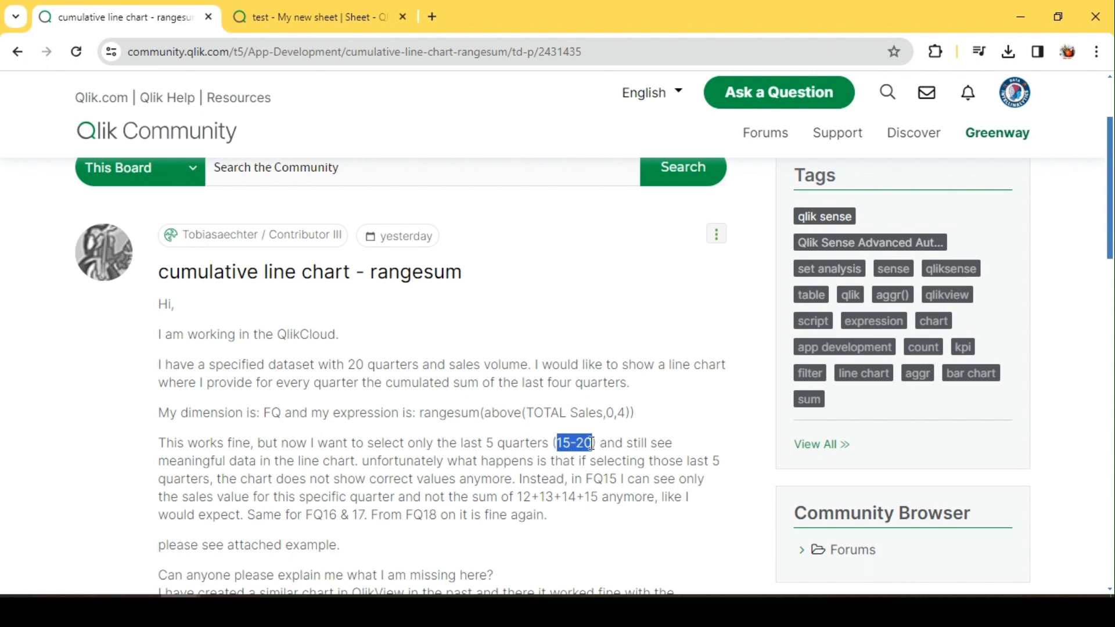
pyautogui.click(566, 441)
pyautogui.doubleClick(567, 442)
pyautogui.moveTo(579, 498); pyautogui.dragTo(521, 495)
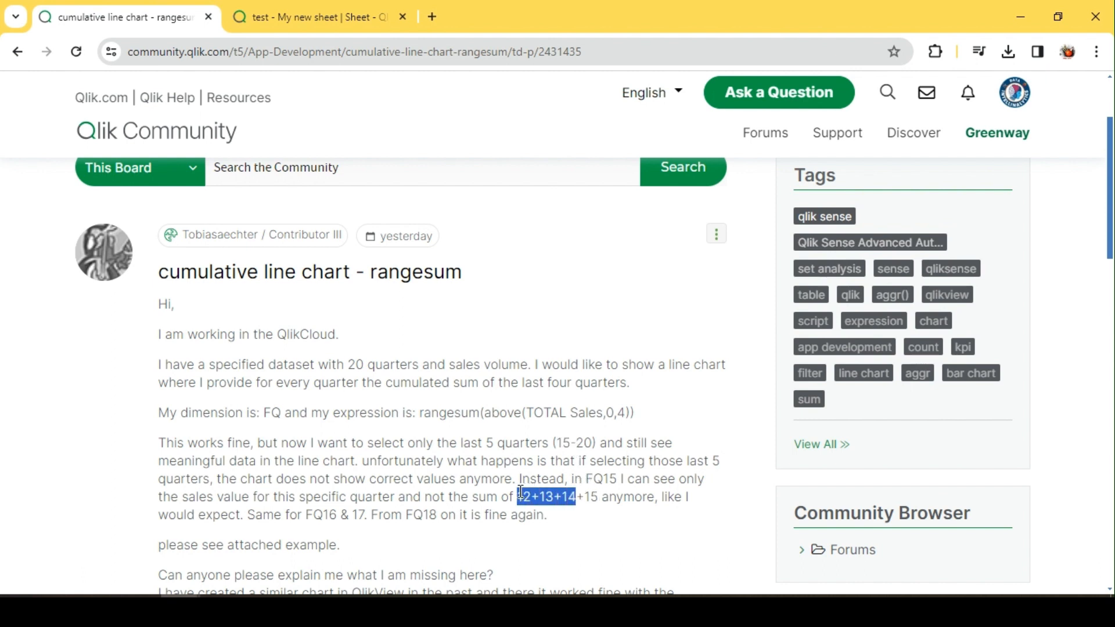
pyautogui.click(603, 498)
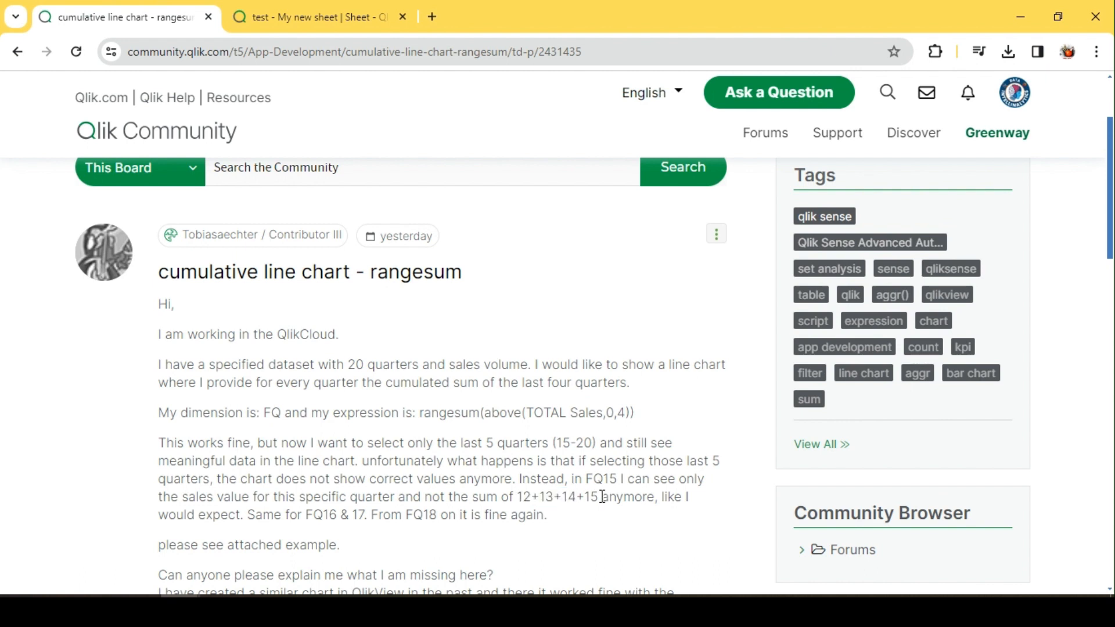
pyautogui.moveTo(603, 498); pyautogui.dragTo(522, 495)
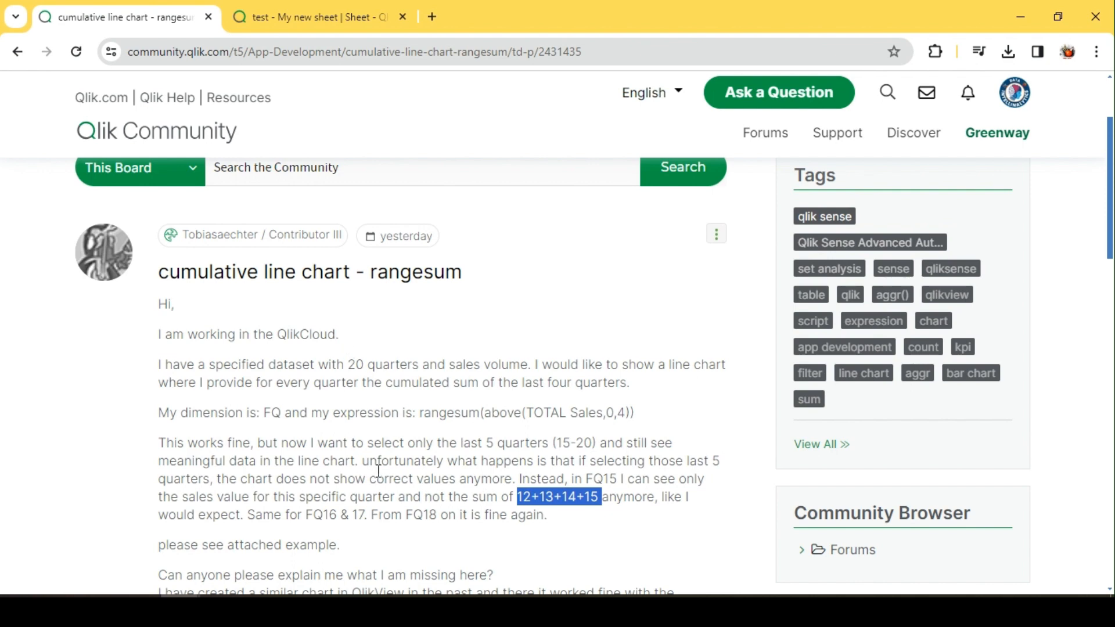
# Switch to the Qlik sheet tab and scroll through the FQ and Sum(Sales) table next to the line chart.
pyautogui.click(315, 8)
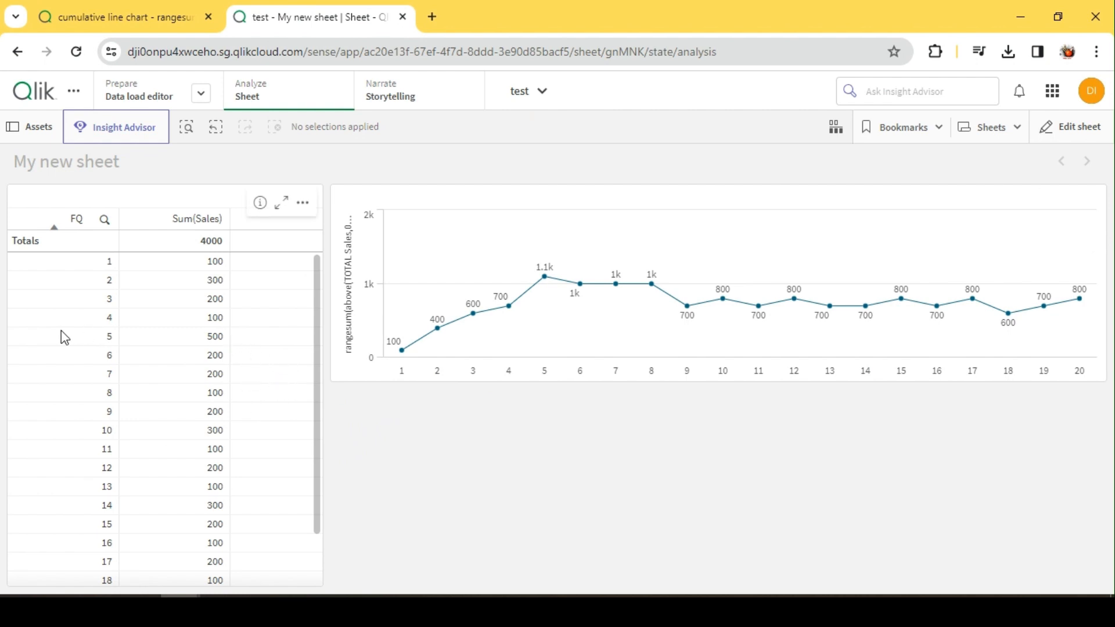
pyautogui.scroll(-1, 61, 331)
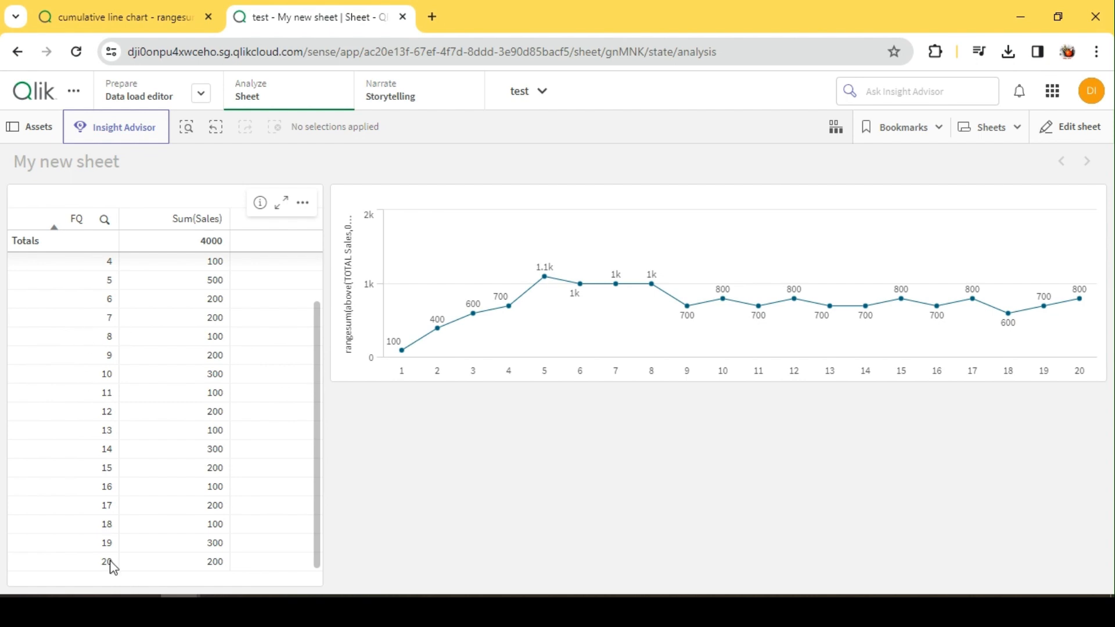
pyautogui.scroll(1, 80, 474)
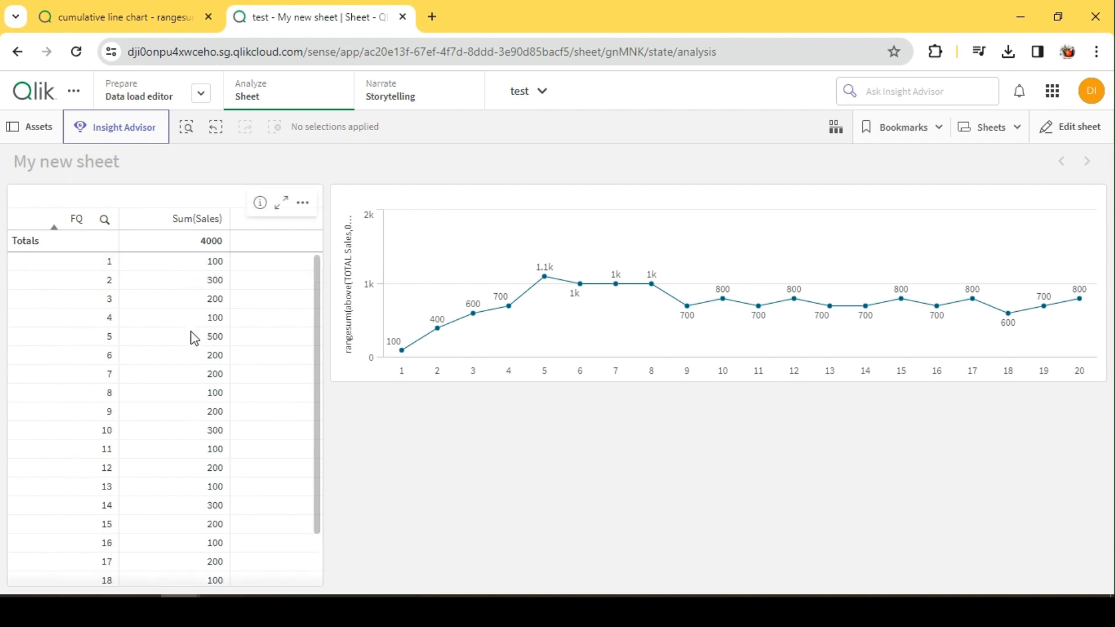
pyautogui.scroll(-1, 194, 336)
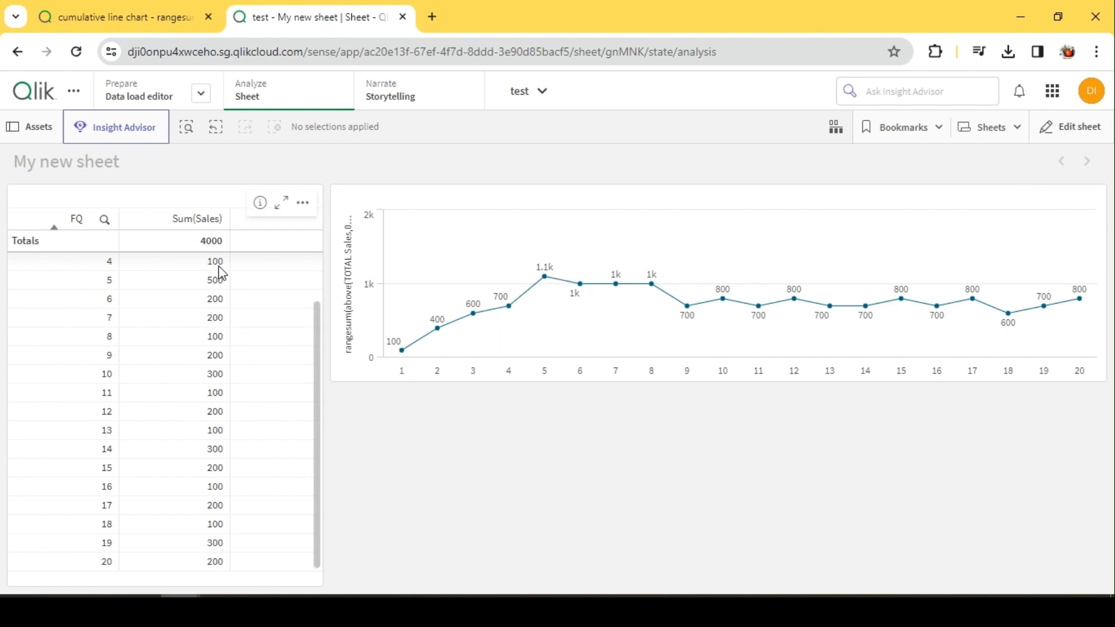
pyautogui.scroll(2, 221, 276)
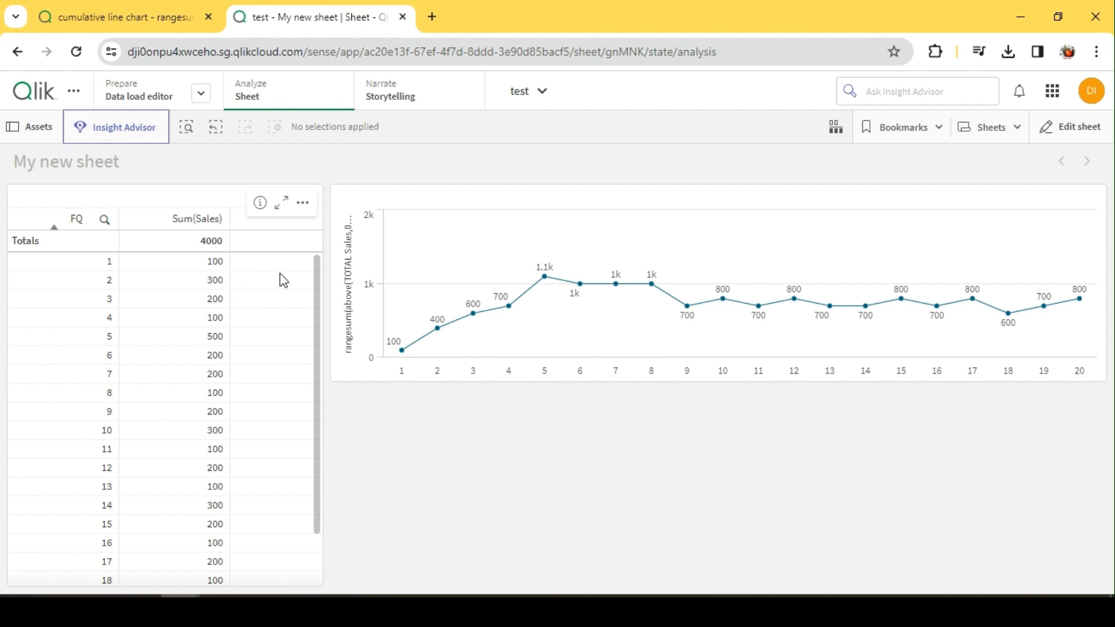
# Open the sheet for editing and copy the rangesum expression from the forum post.
pyautogui.moveTo(548, 375)
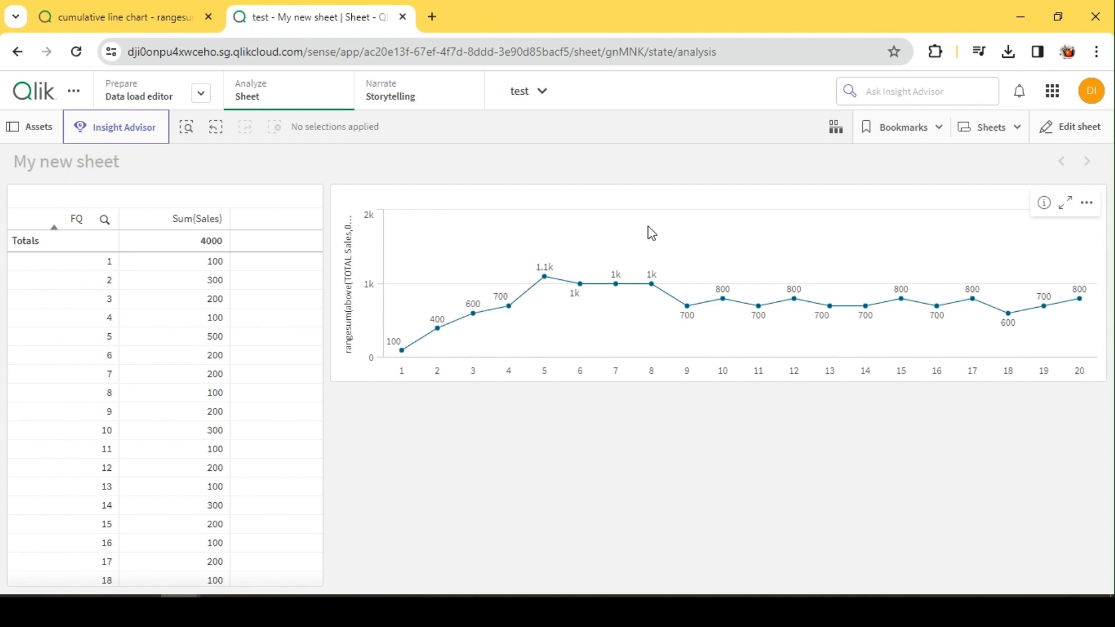
pyautogui.click(1064, 139)
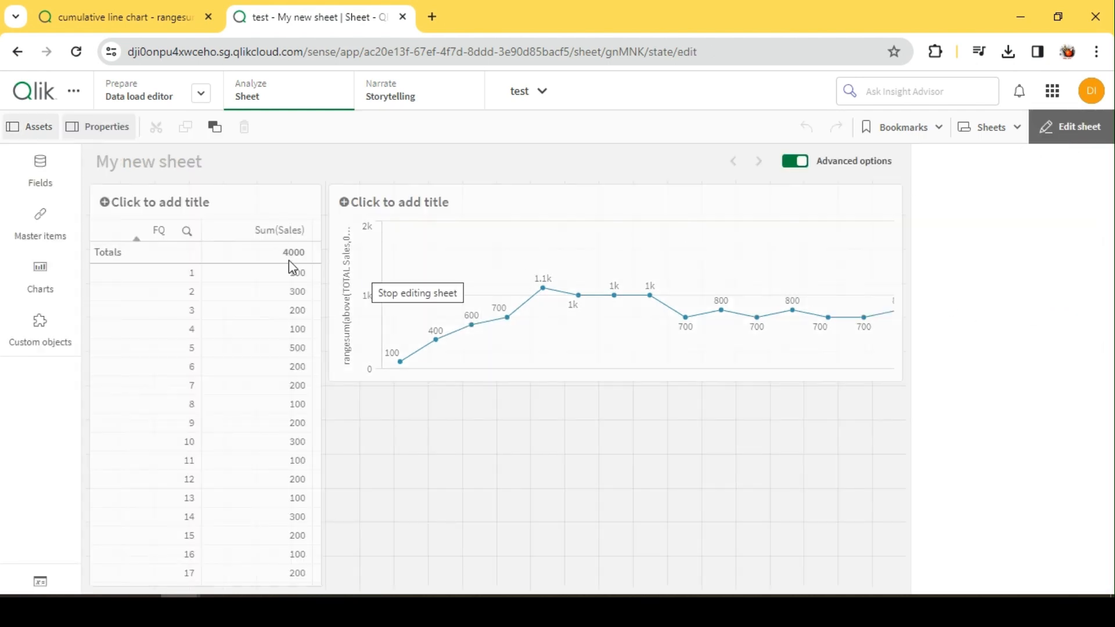
pyautogui.click(128, 17)
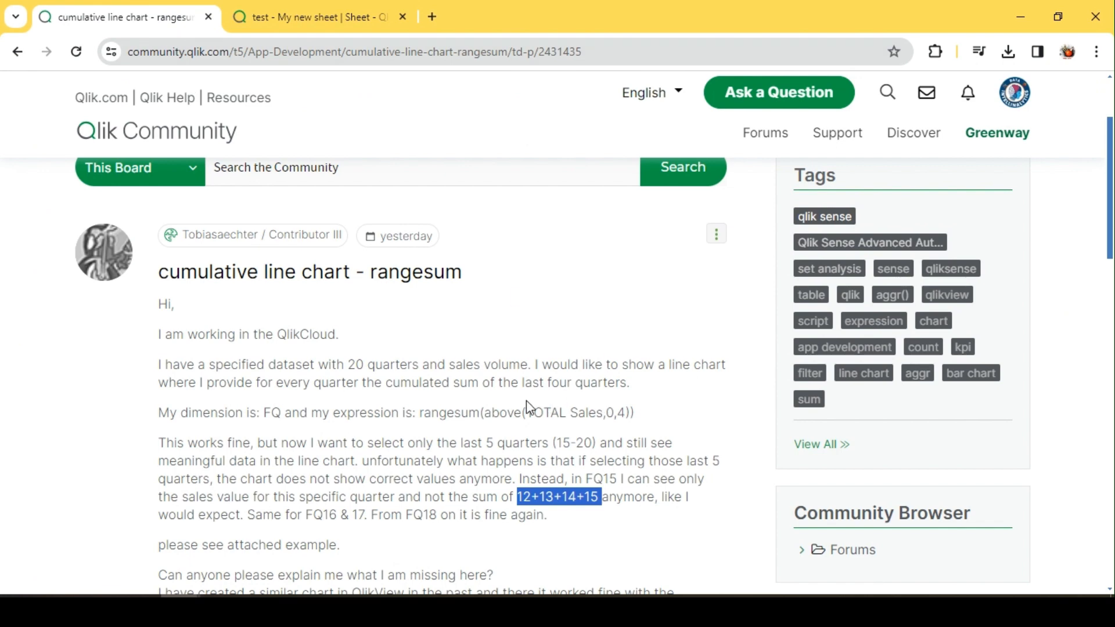
pyautogui.moveTo(416, 414); pyautogui.dragTo(650, 426)
pyautogui.hotkey('ctrl', 'c')
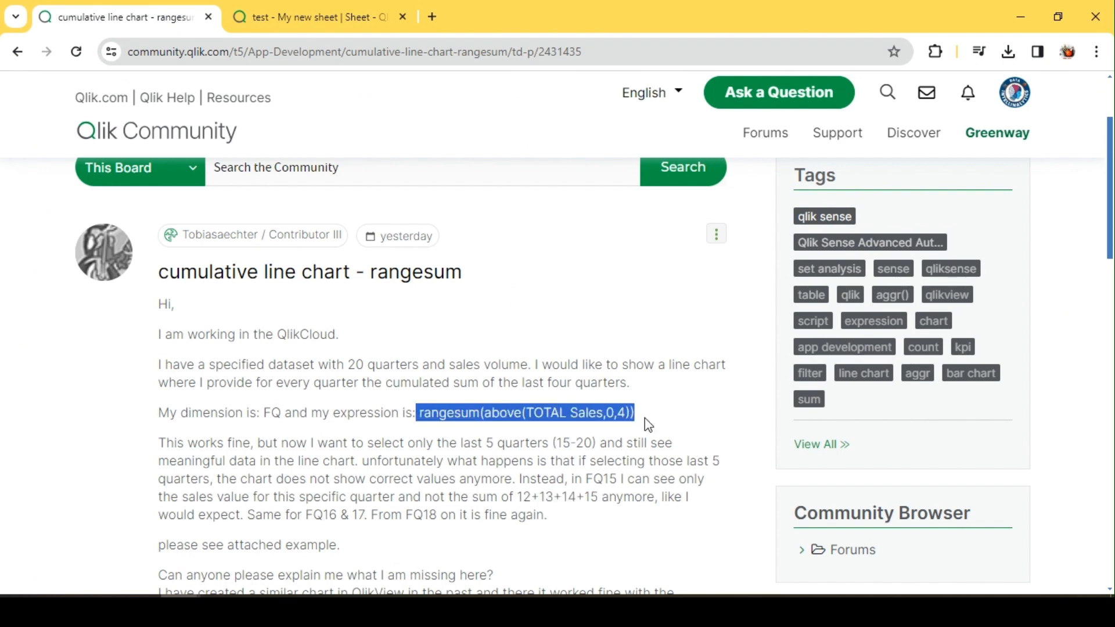
pyautogui.click(313, 17)
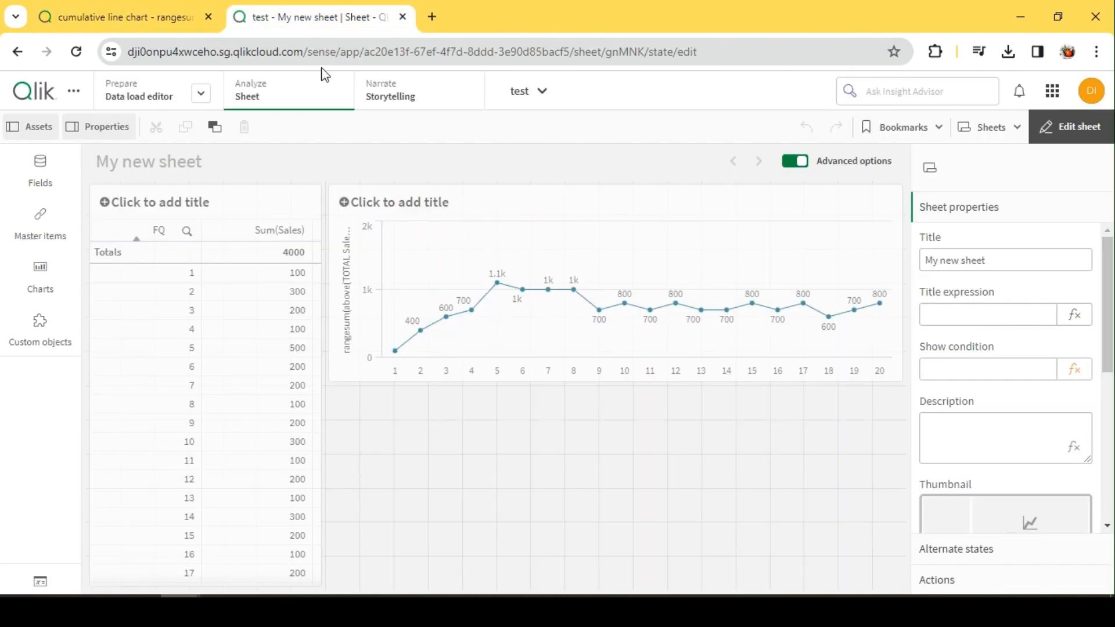
# Add a table column with the expression rangesum(above(TOTAL Sales,0,4)) and leave sheet editing.
pyautogui.click(217, 201)
pyautogui.click(978, 215)
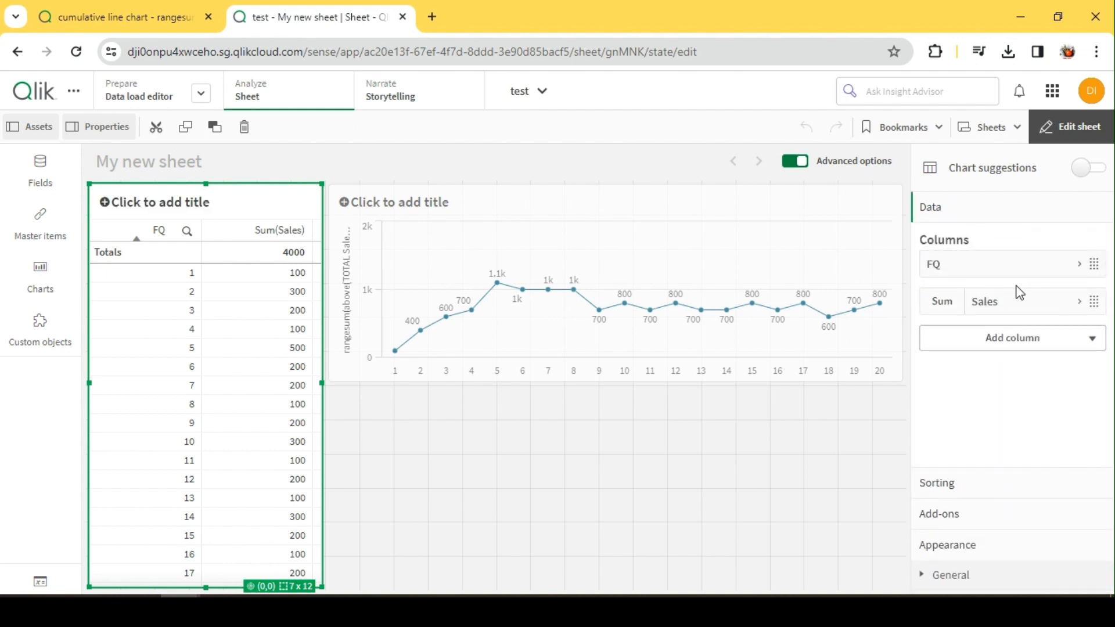
pyautogui.click(1008, 338)
pyautogui.click(1013, 406)
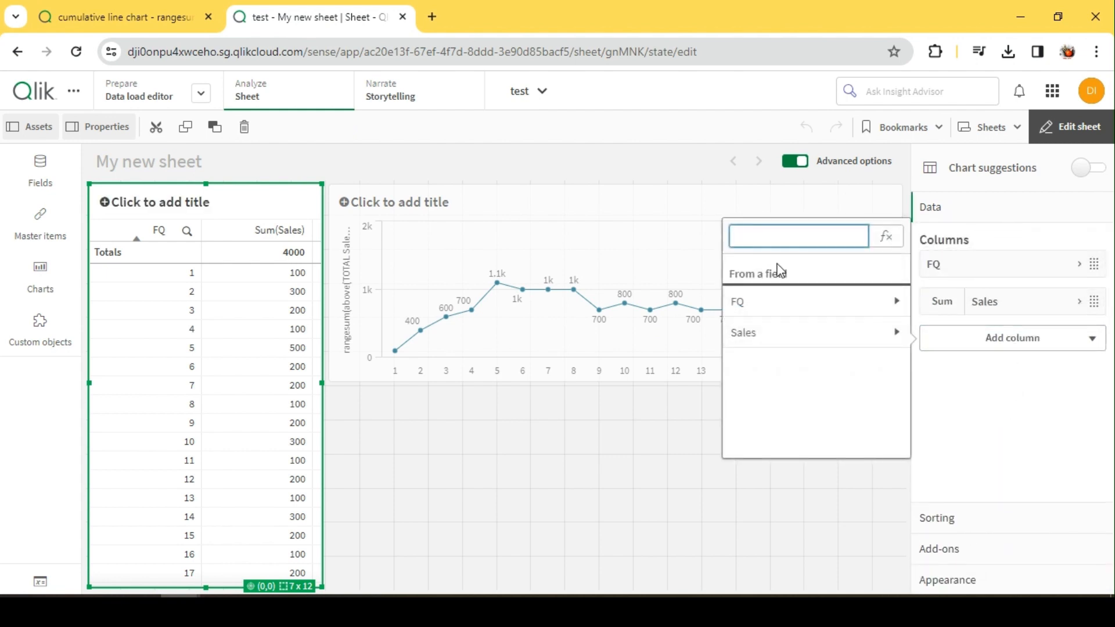
pyautogui.hotkey('ctrl', 'v')
pyautogui.press('Return')
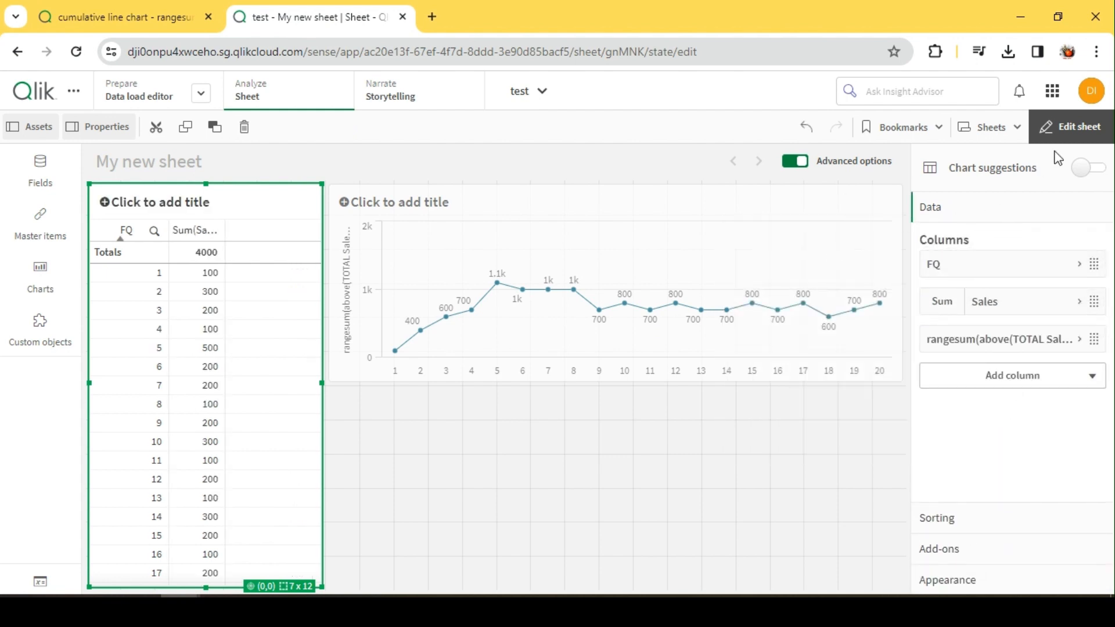
pyautogui.click(1064, 130)
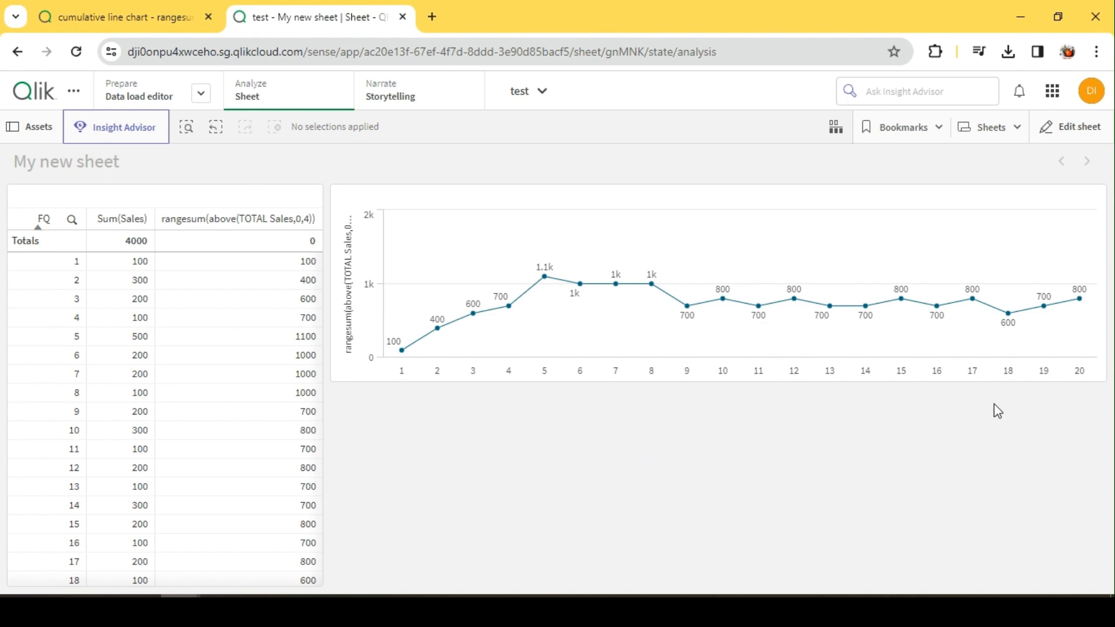
# Select quarters 15 to 20 on the line chart's dimension axis.
pyautogui.moveTo(902, 372)
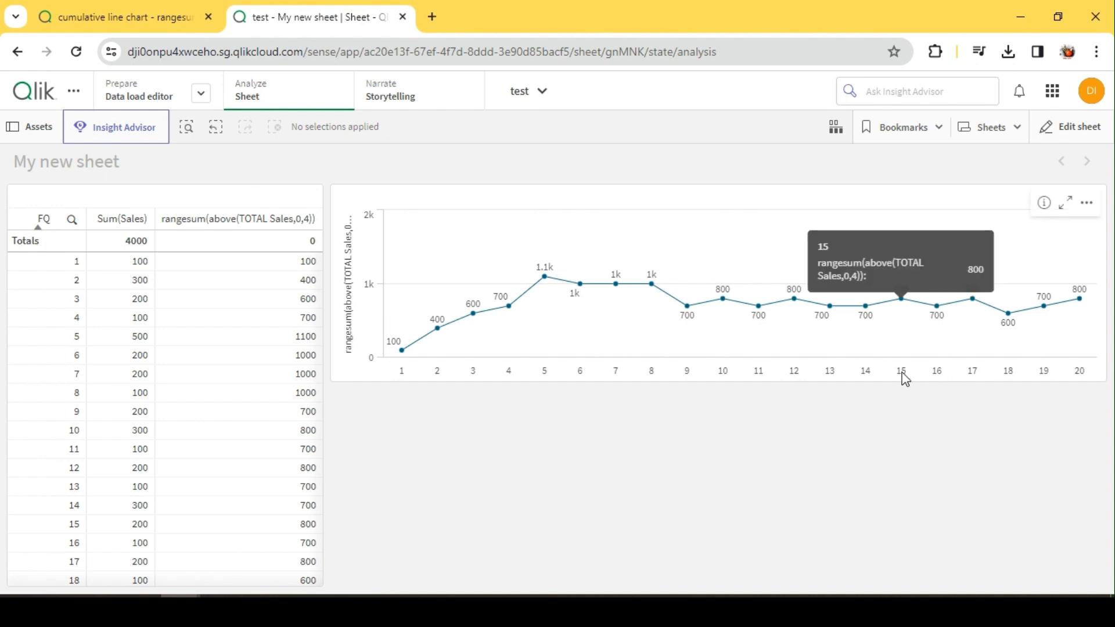
pyautogui.moveTo(901, 375); pyautogui.dragTo(1063, 390)
pyautogui.click(848, 432)
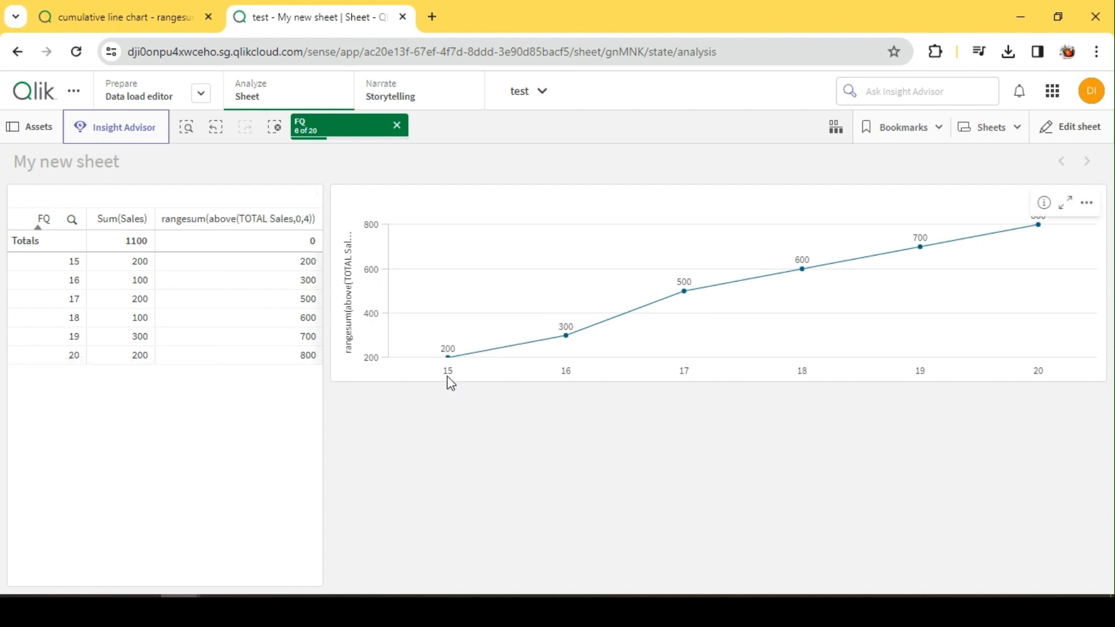
# Clear the FQ selection to compare the unfiltered table, then step forward to restore quarters 15 to 20.
pyautogui.click(398, 126)
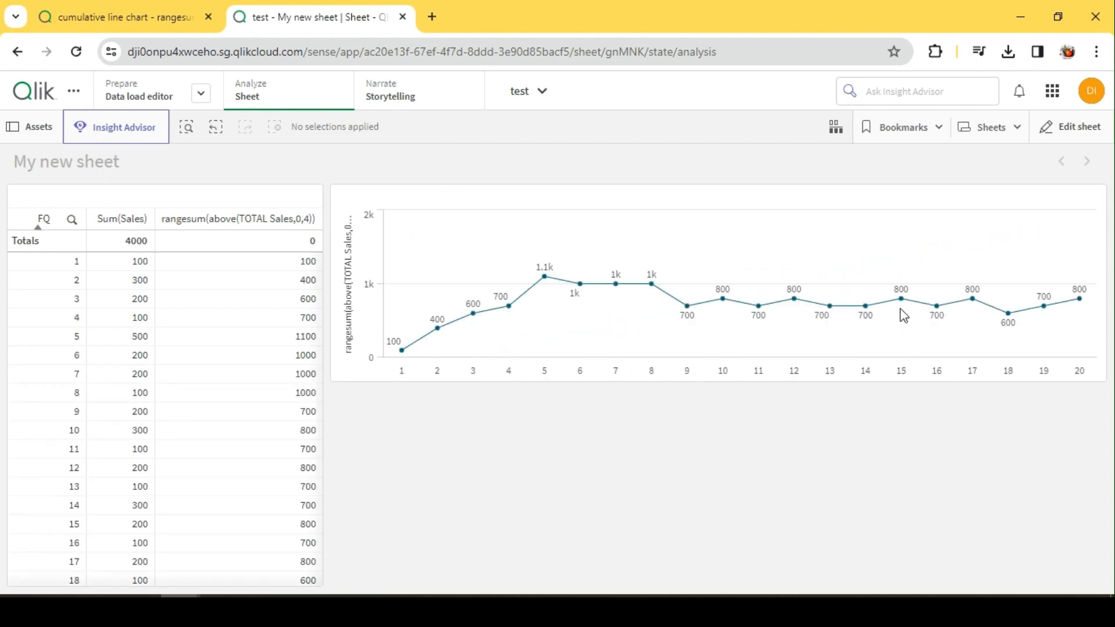
pyautogui.moveTo(865, 369)
pyautogui.scroll(-1, 140, 463)
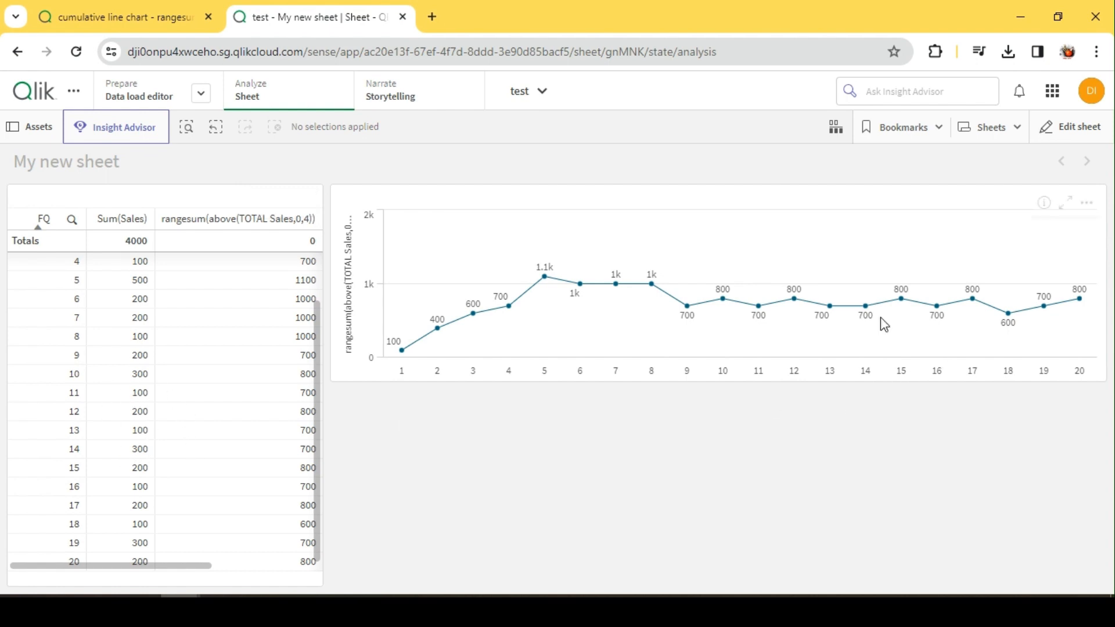
pyautogui.click(218, 125)
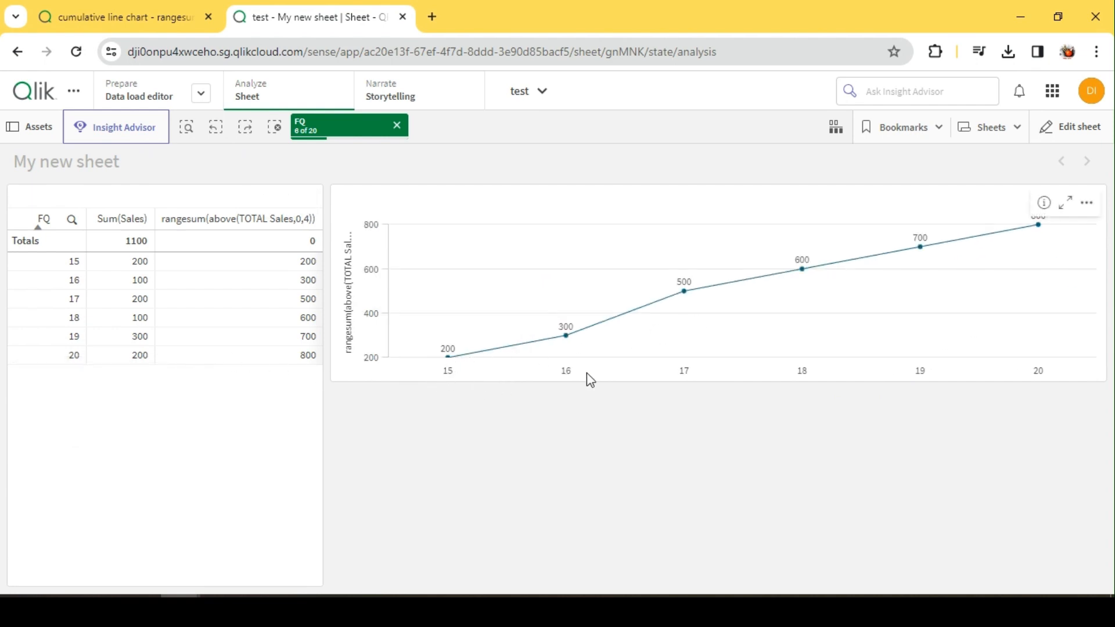
# Paste a copy of the line chart below the original, widen it to the table's edge, and leave editing.
pyautogui.click(1089, 140)
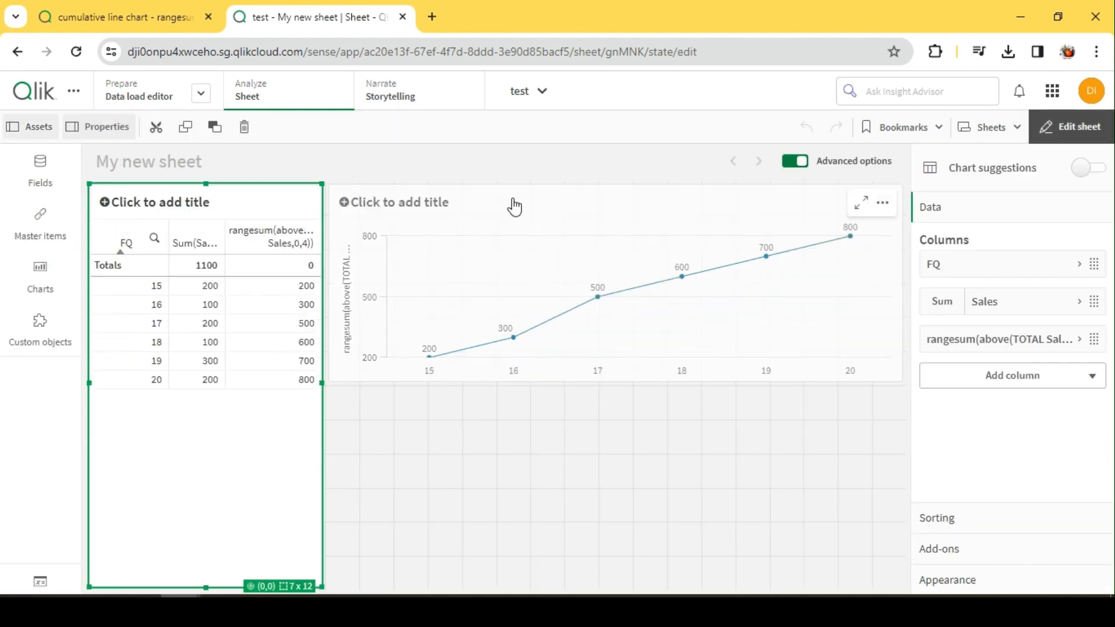
pyautogui.click(531, 253)
pyautogui.click(514, 470)
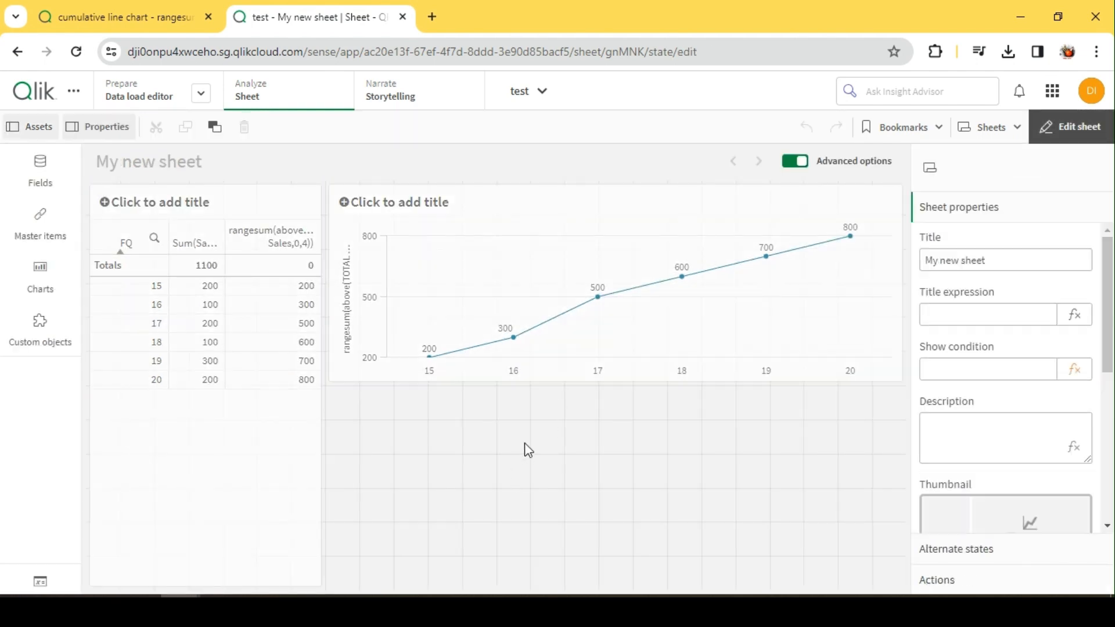
pyautogui.hotkey('ctrl', 'v')
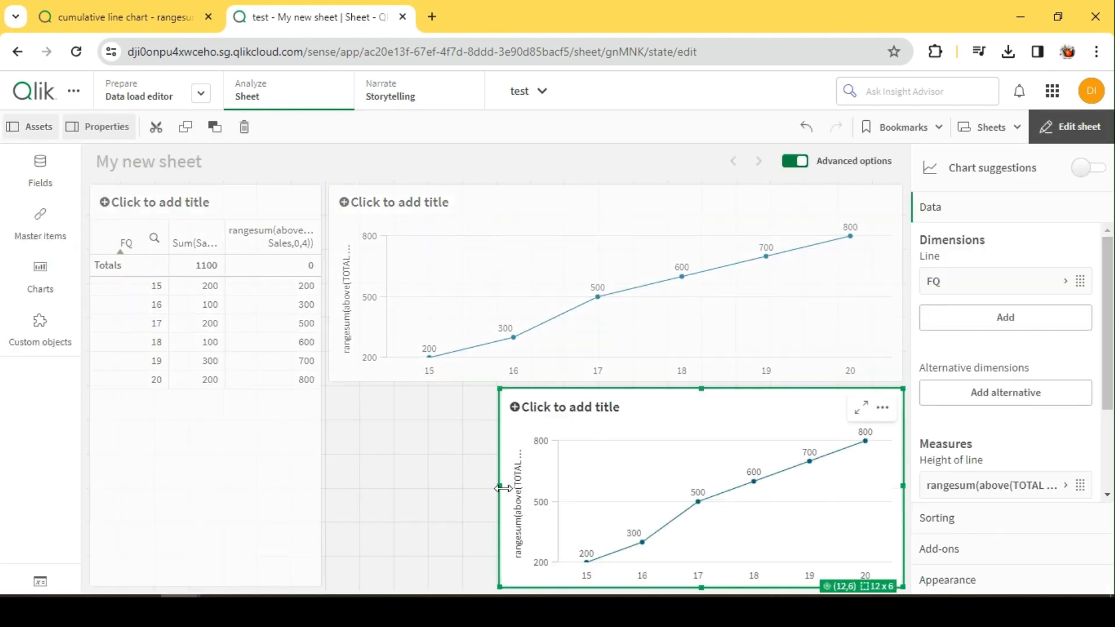
pyautogui.moveTo(503, 488); pyautogui.dragTo(326, 488)
pyautogui.click(1071, 127)
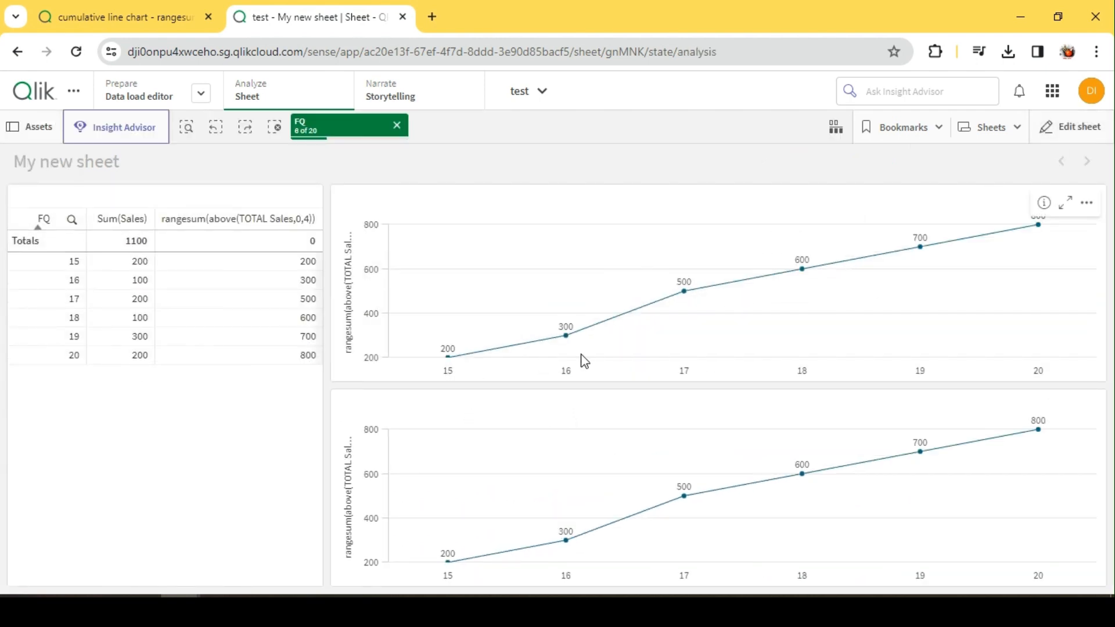
# Edit the copied chart's measure to rangesum({<FQ=>} above(TOTAL Sales,0,4)), apply it, and leave sheet editing.
pyautogui.moveTo(447, 381)
pyautogui.click(1069, 127)
pyautogui.click(672, 451)
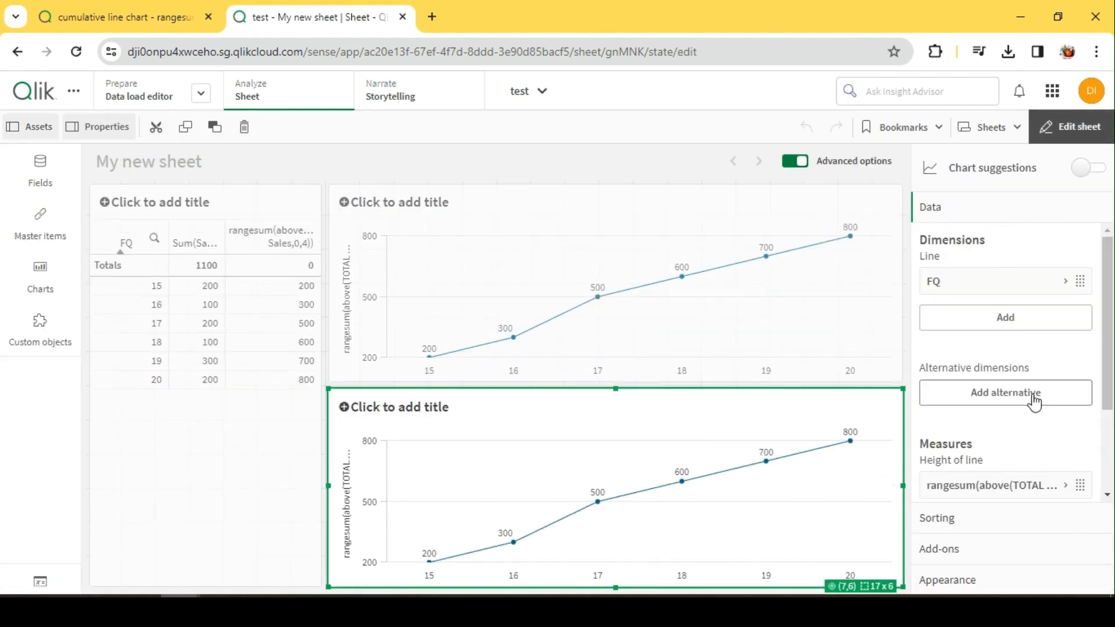
pyautogui.scroll(-2, 1011, 441)
pyautogui.click(1002, 361)
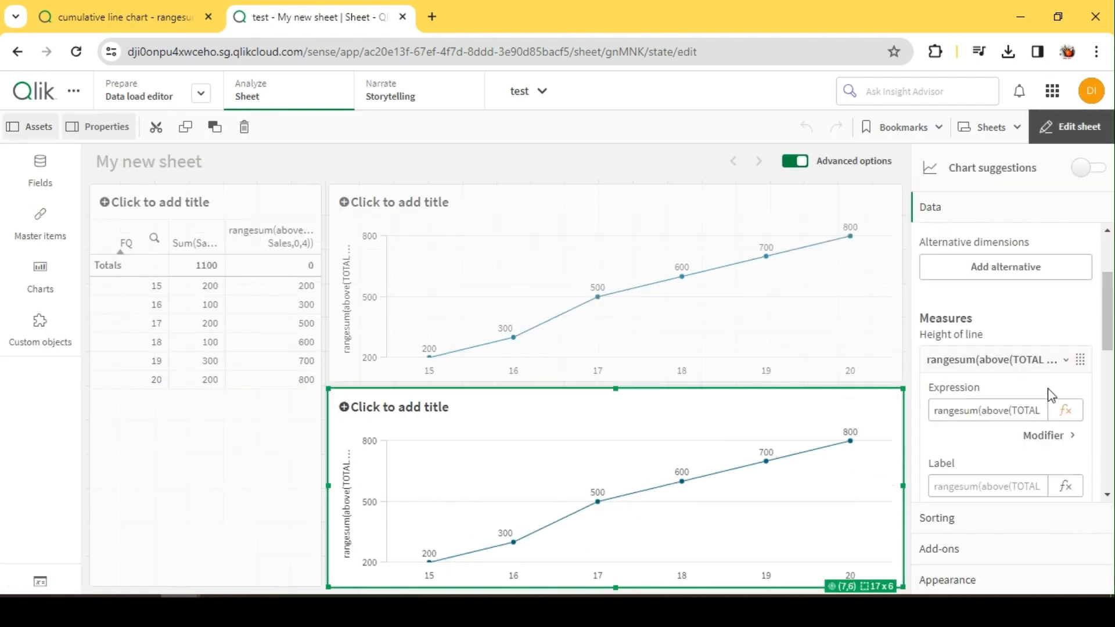
pyautogui.click(1066, 411)
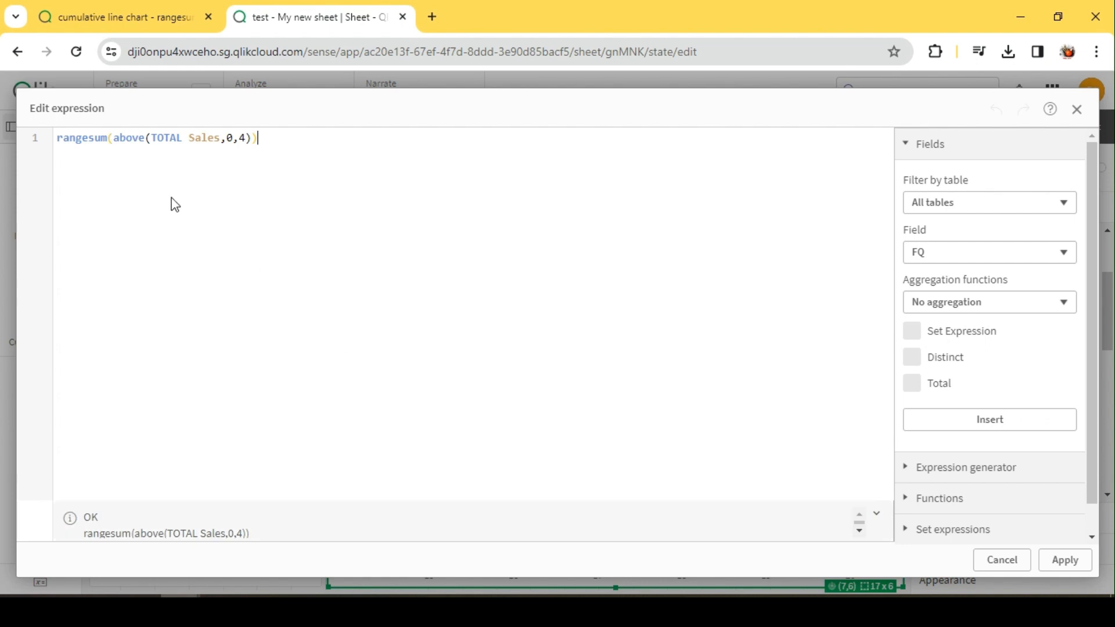
pyautogui.click(113, 137)
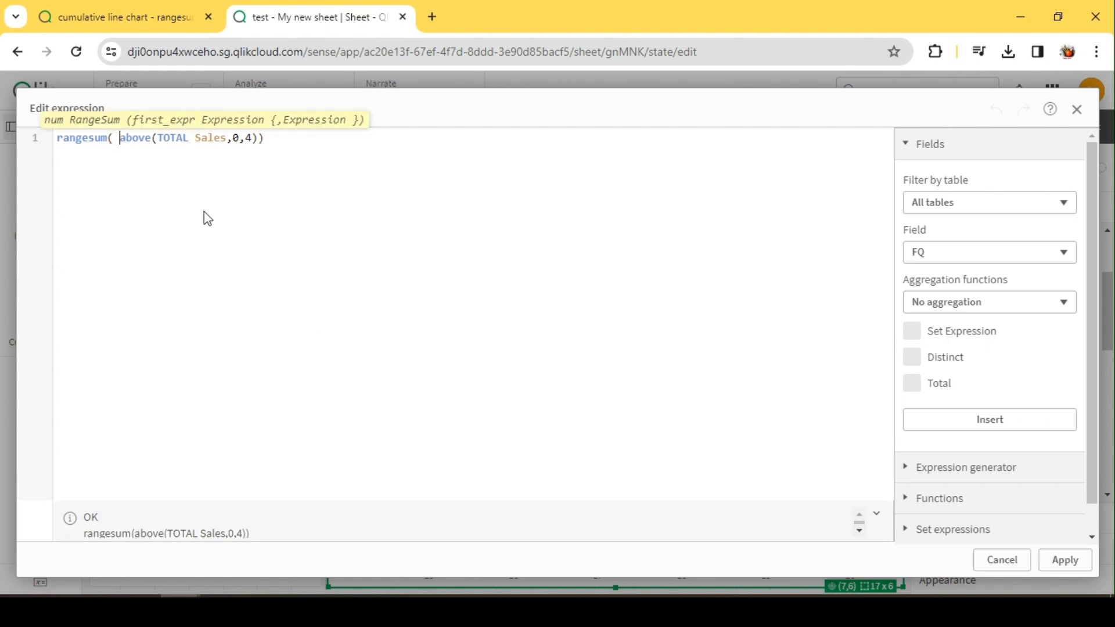
pyautogui.write('{<>')
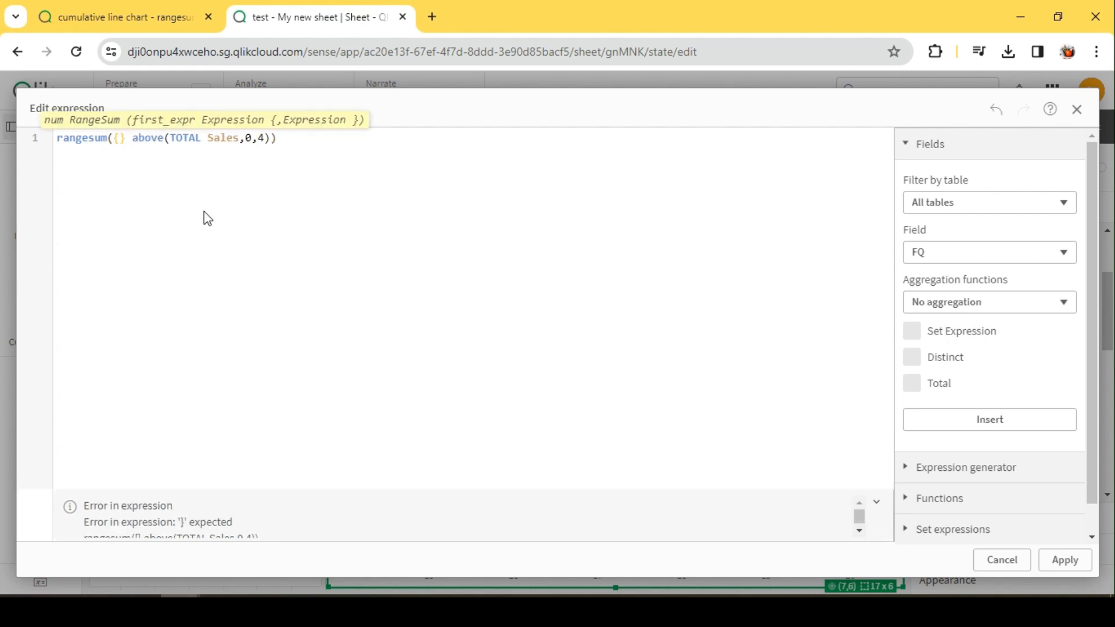
pyautogui.press('Left')
pyautogui.write('FQ=')
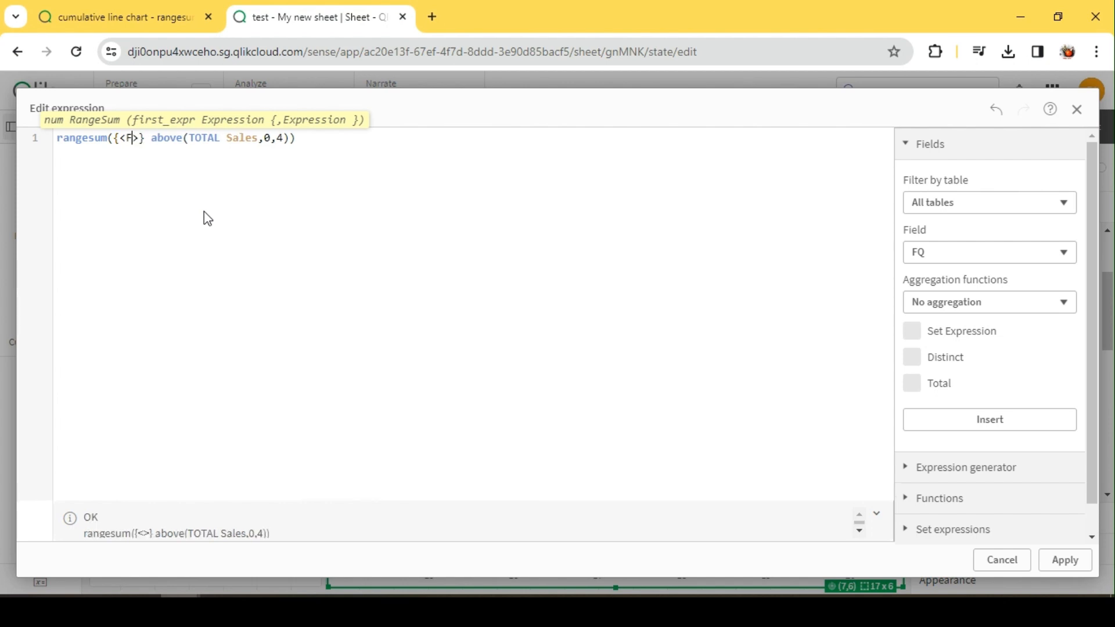
pyautogui.click(204, 212)
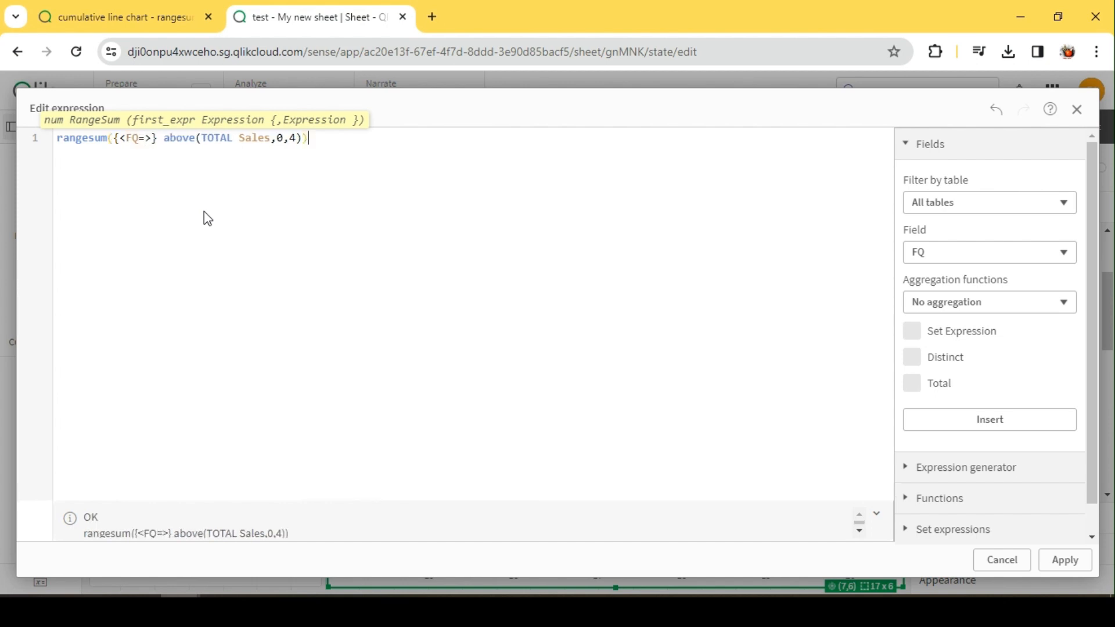
pyautogui.click(138, 139)
pyautogui.click(1065, 560)
pyautogui.click(1080, 126)
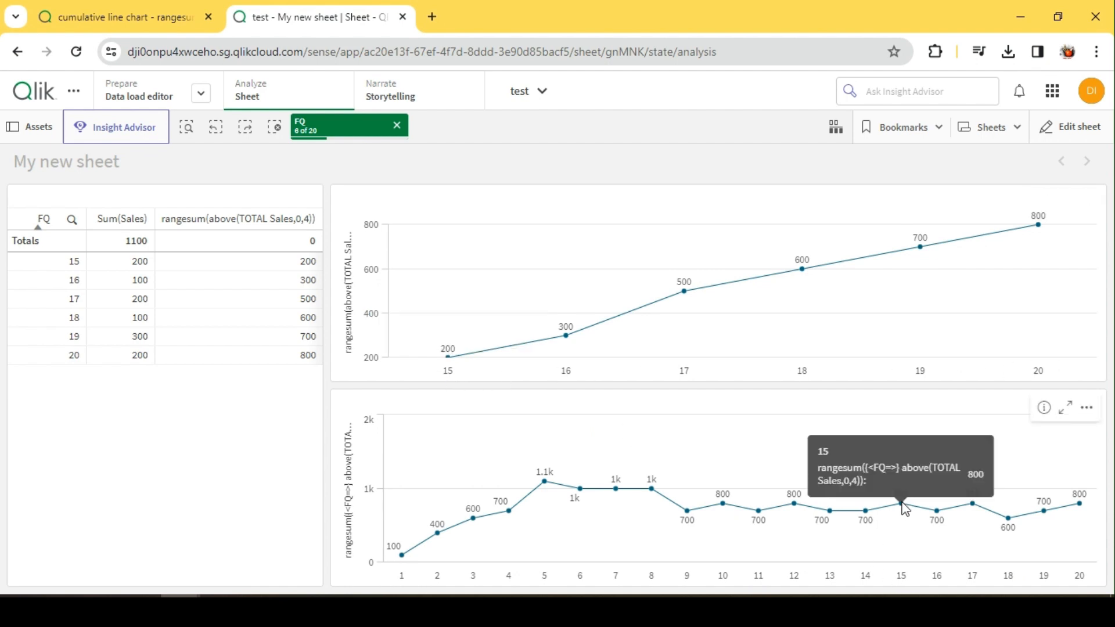
# Reopen the copied chart's measure expression and wrap it as Aggr(rangesum({<FQ=>} above(TOTAL Sales,0,4)),FQ).
pyautogui.click(1067, 127)
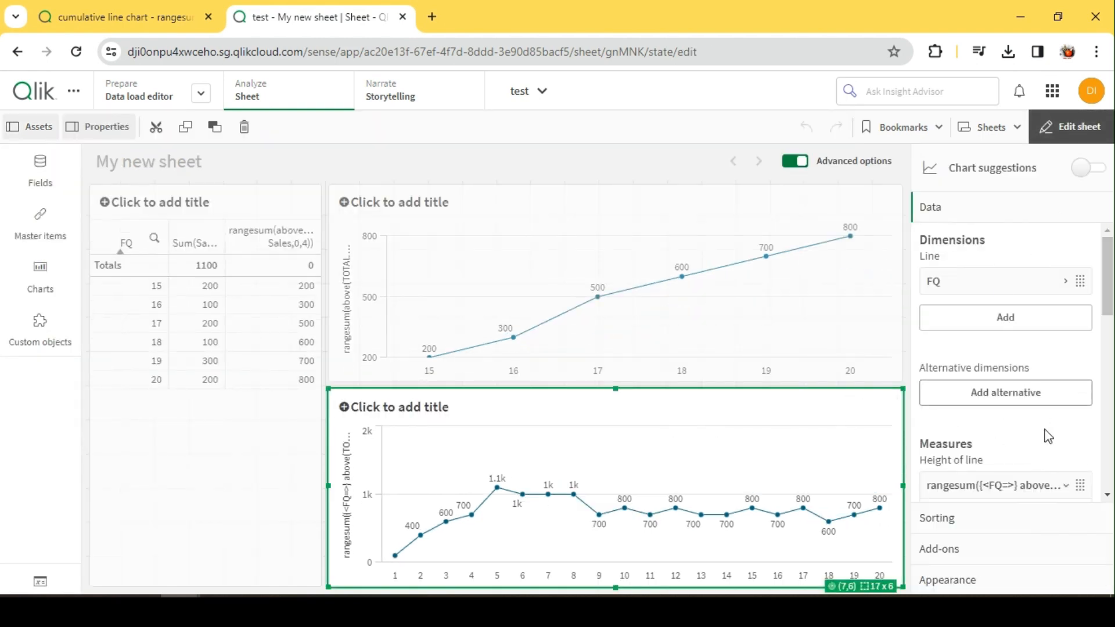
pyautogui.click(1019, 485)
pyautogui.click(1067, 399)
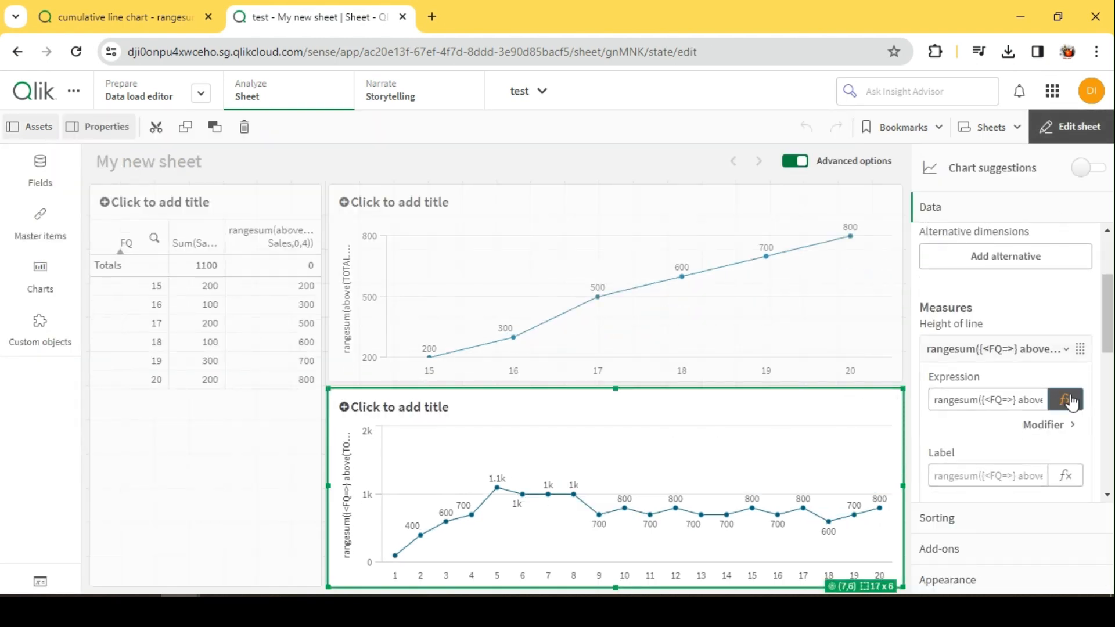
pyautogui.click(58, 140)
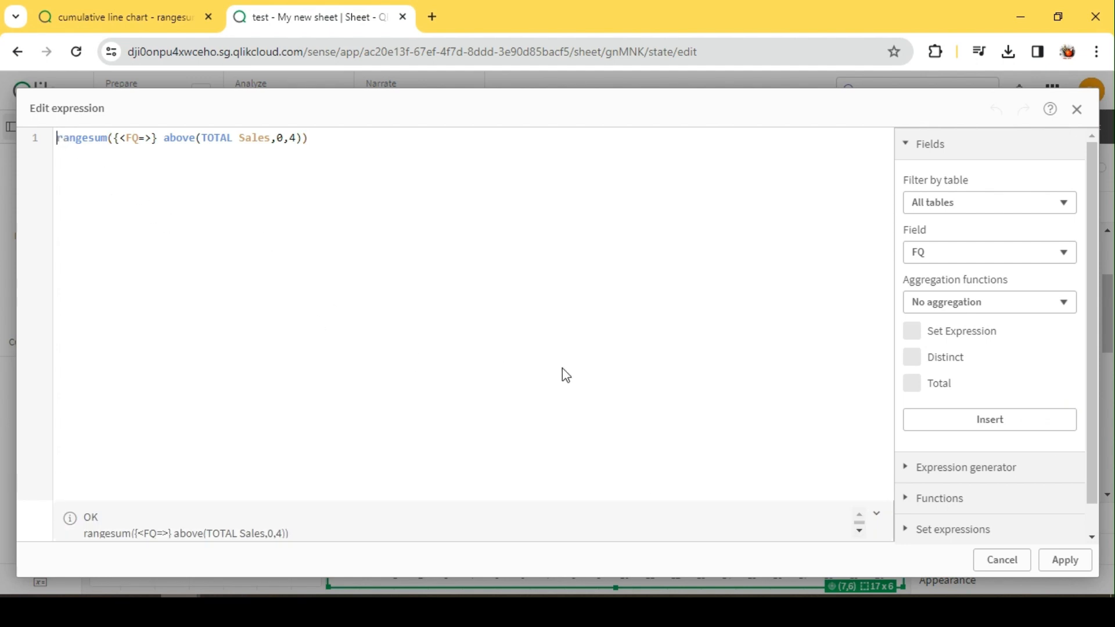
pyautogui.write('Aggr(')
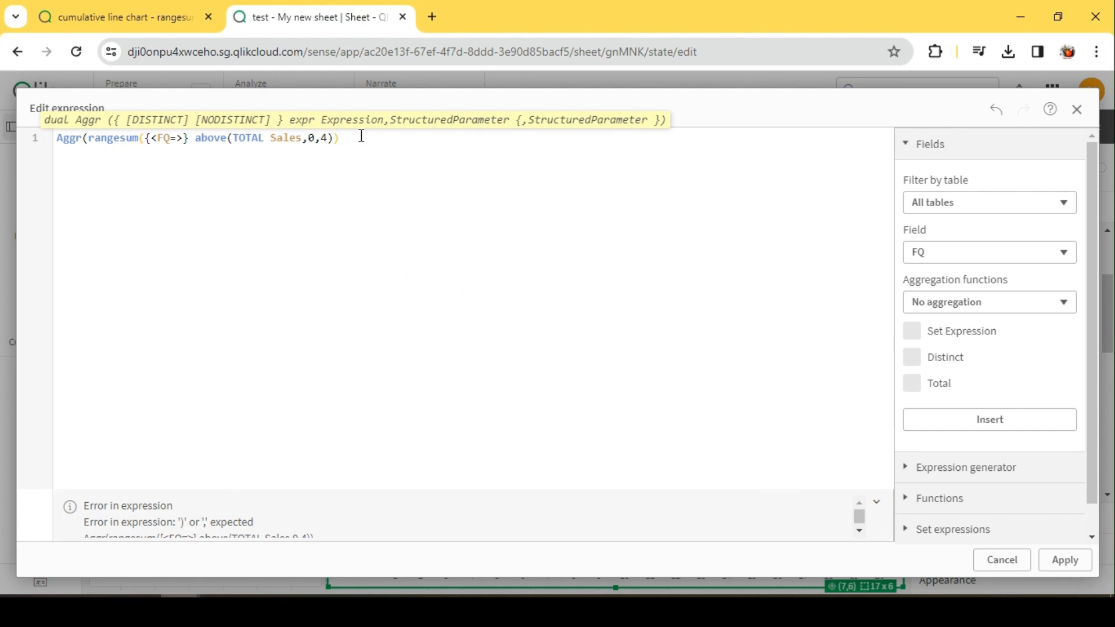
pyautogui.write('FQ')
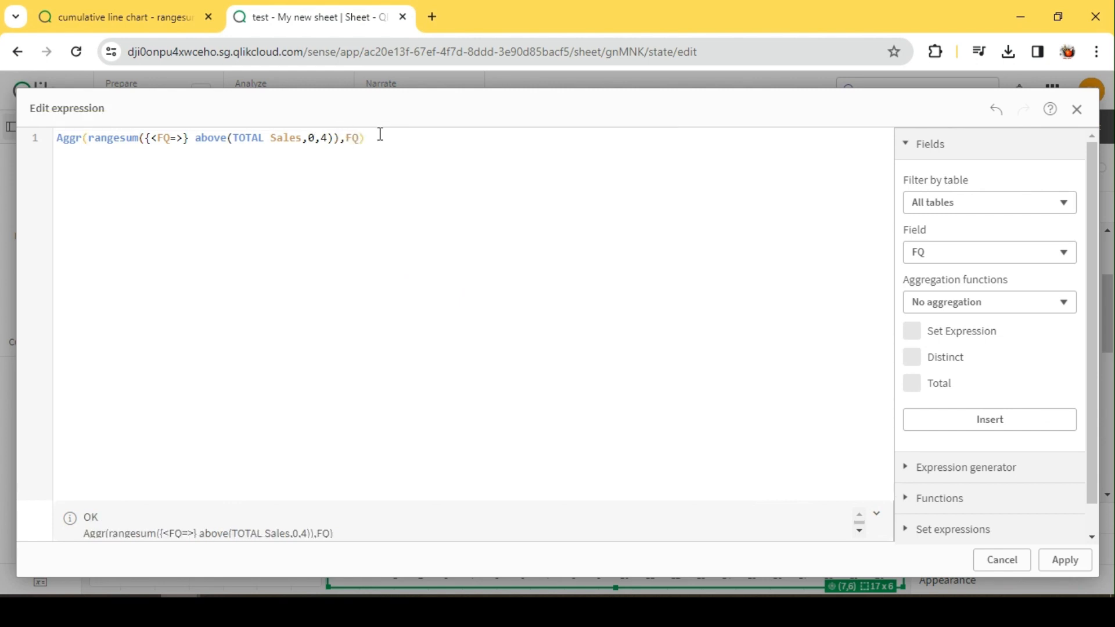
# Check the Aggr expression's brackets and FQ set modifier, apply it, and leave sheet editing.
pyautogui.moveTo(374, 142); pyautogui.dragTo(43, 145)
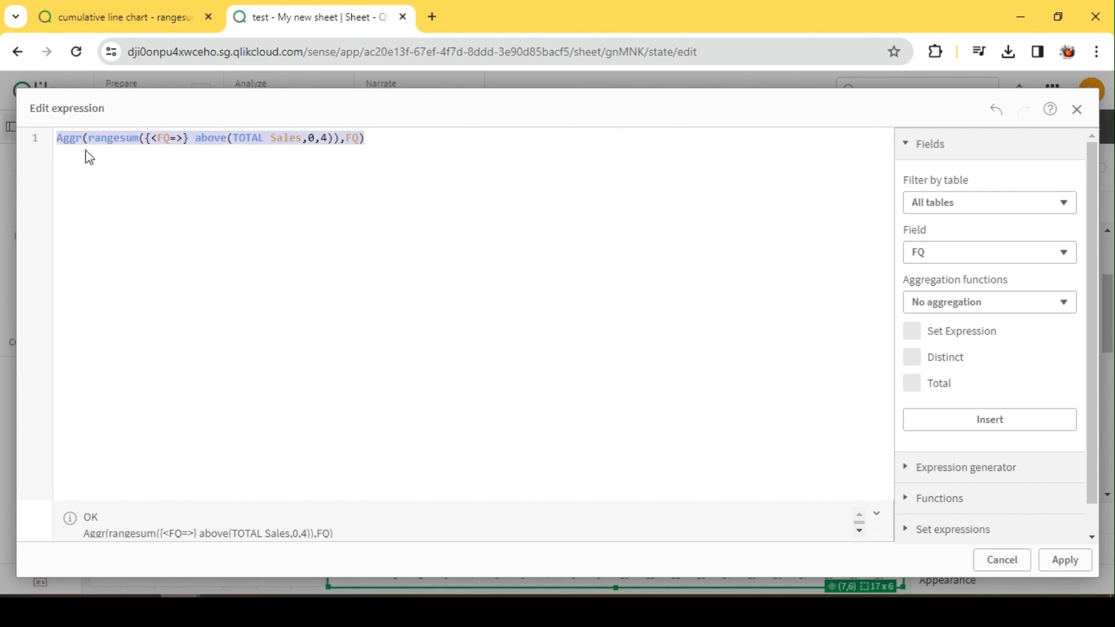
pyautogui.click(64, 133)
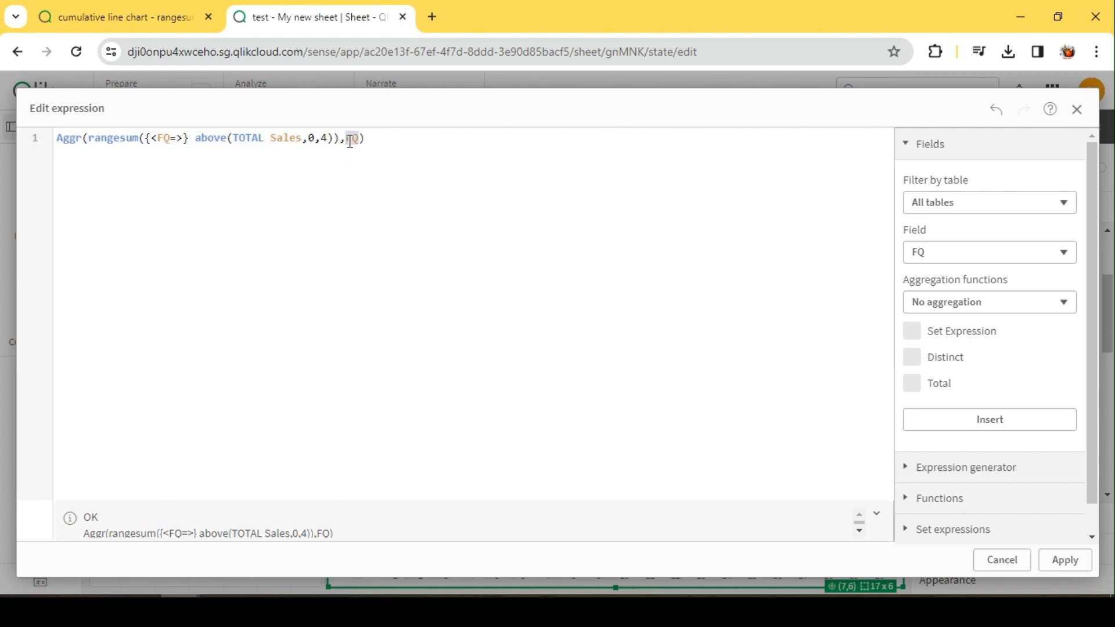
pyautogui.click(370, 139)
pyautogui.doubleClick(354, 138)
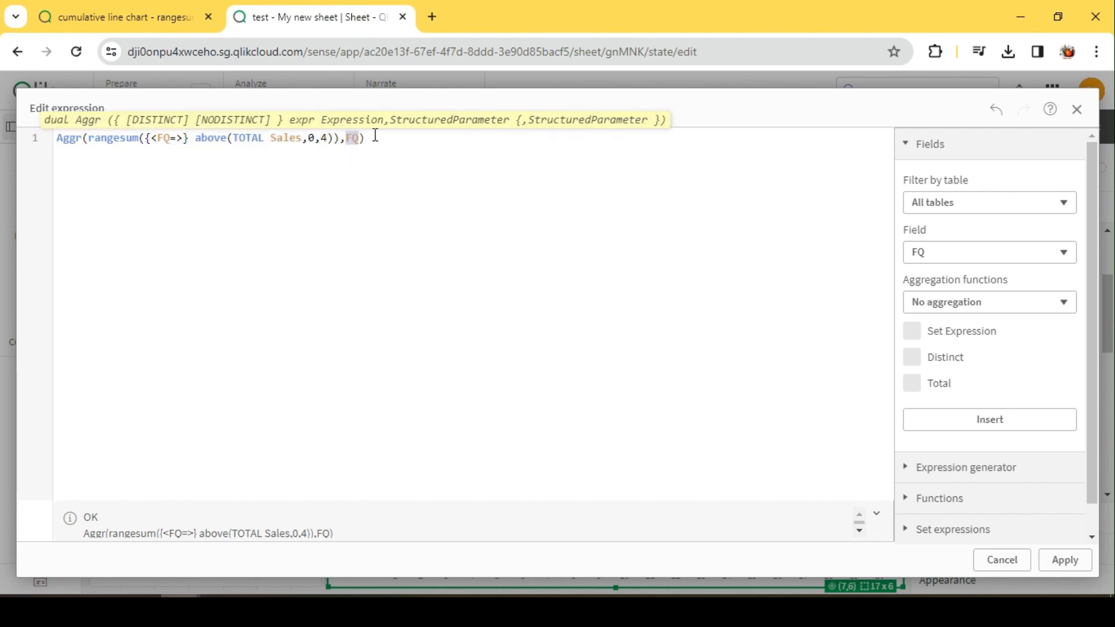
pyautogui.click(371, 140)
pyautogui.click(367, 139)
pyautogui.doubleClick(358, 138)
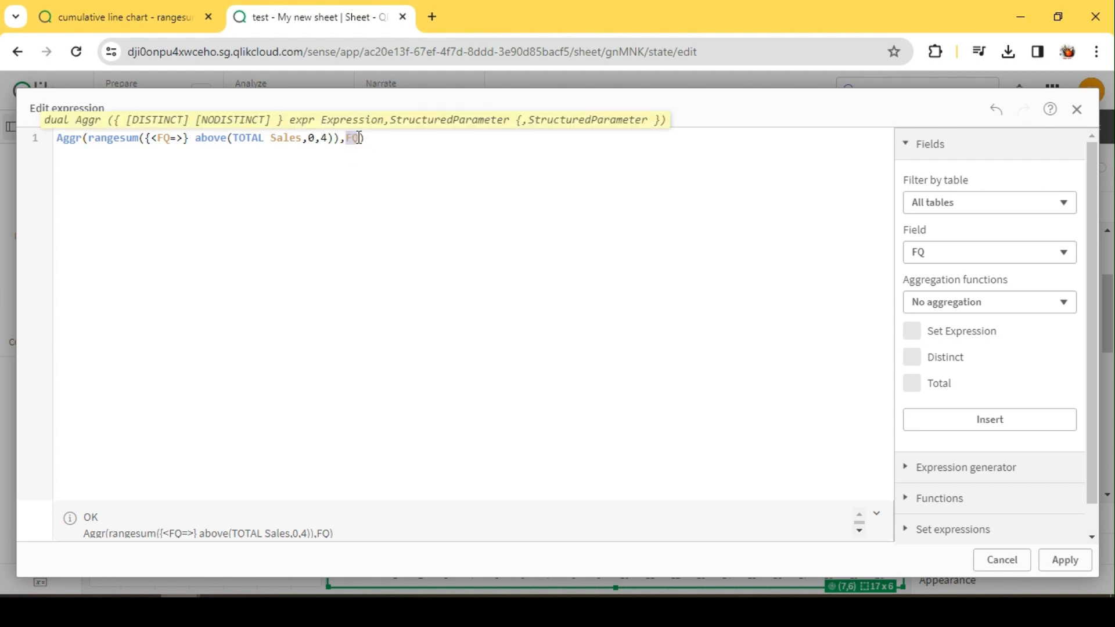
pyautogui.click(429, 144)
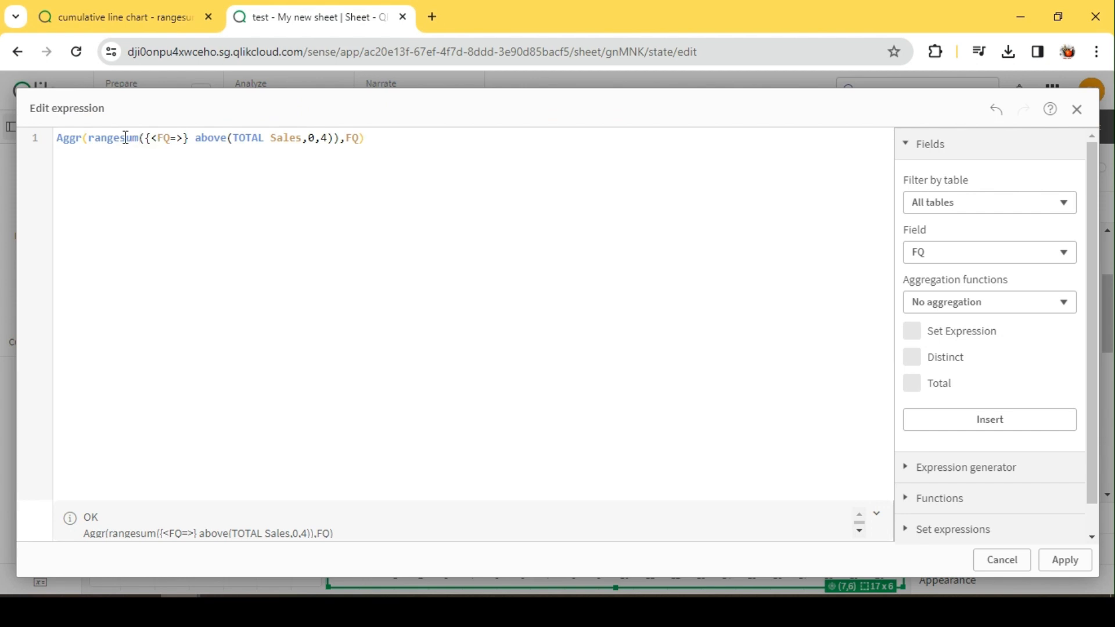
pyautogui.moveTo(151, 138); pyautogui.dragTo(176, 139)
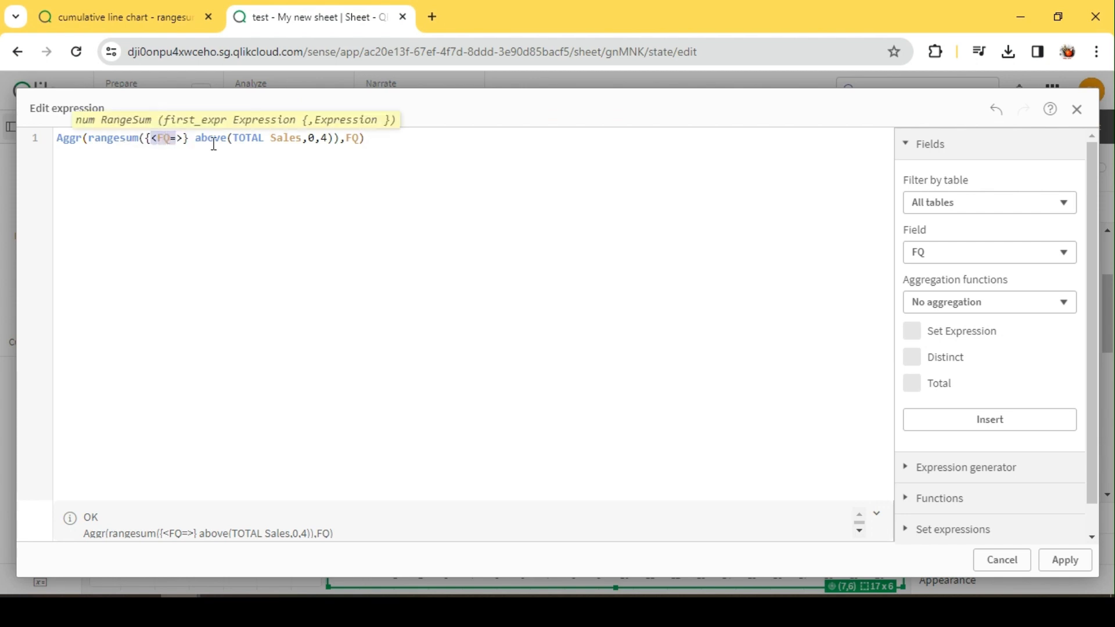
pyautogui.click(185, 139)
pyautogui.click(1062, 561)
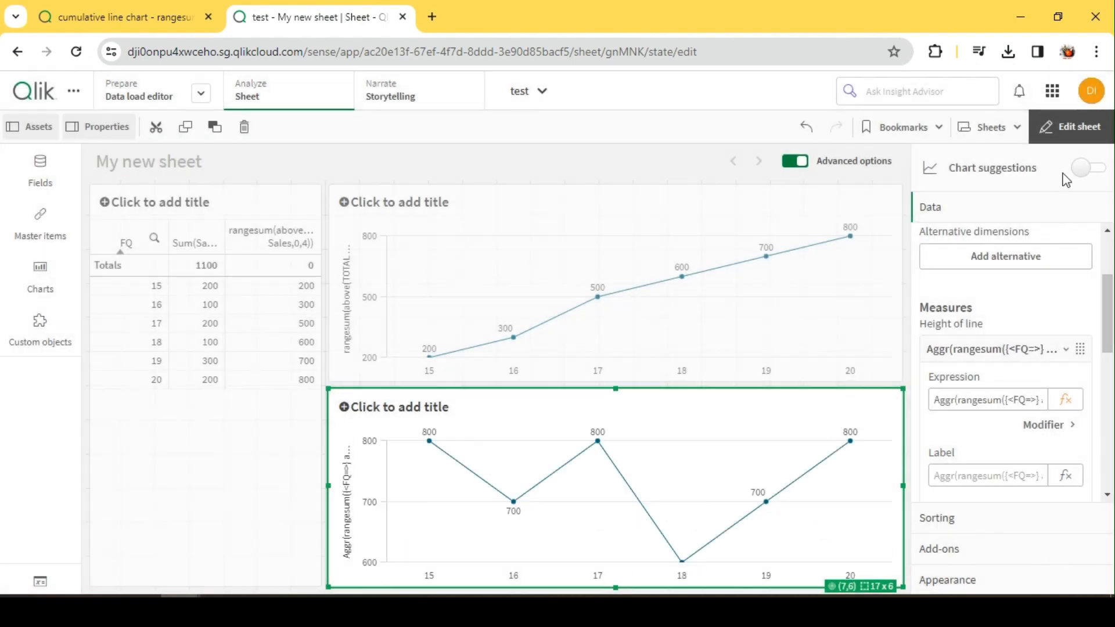
pyautogui.click(1075, 128)
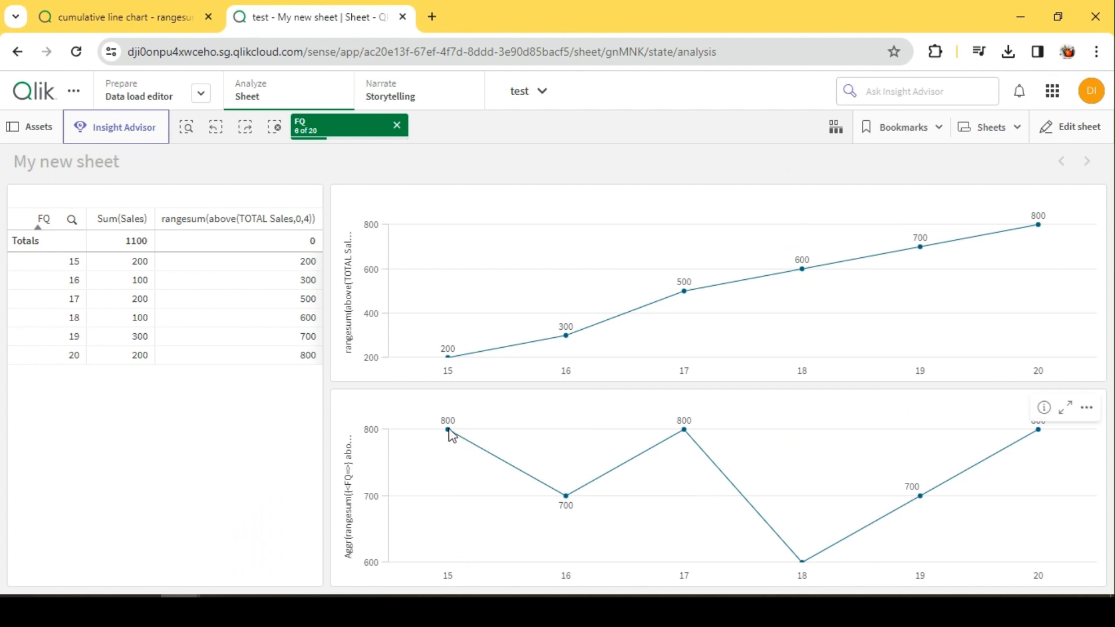
pyautogui.moveTo(455, 366)
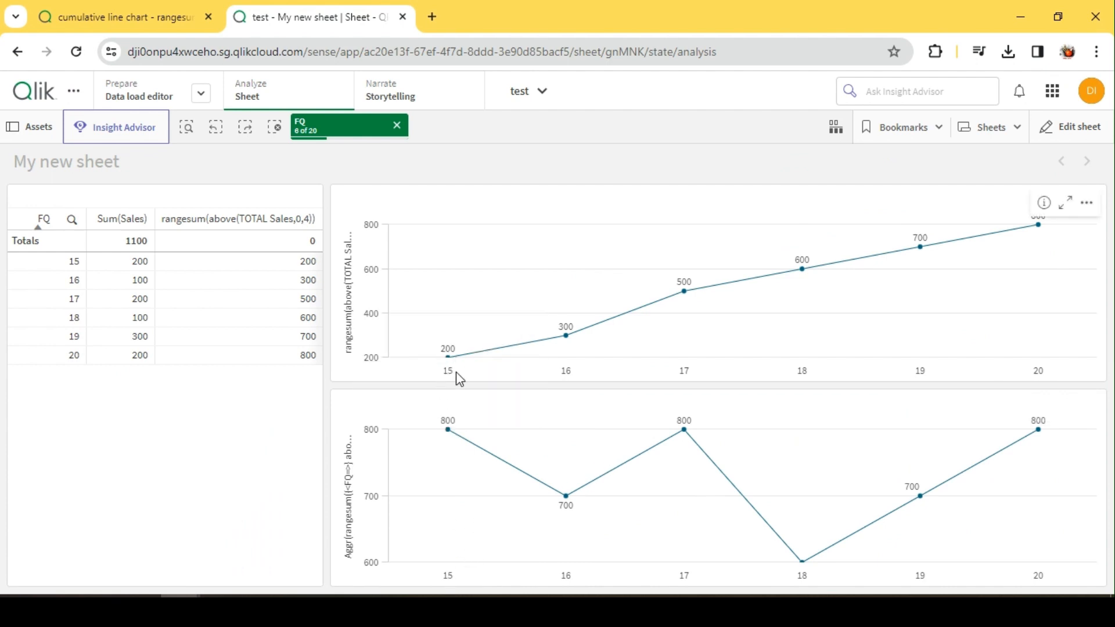